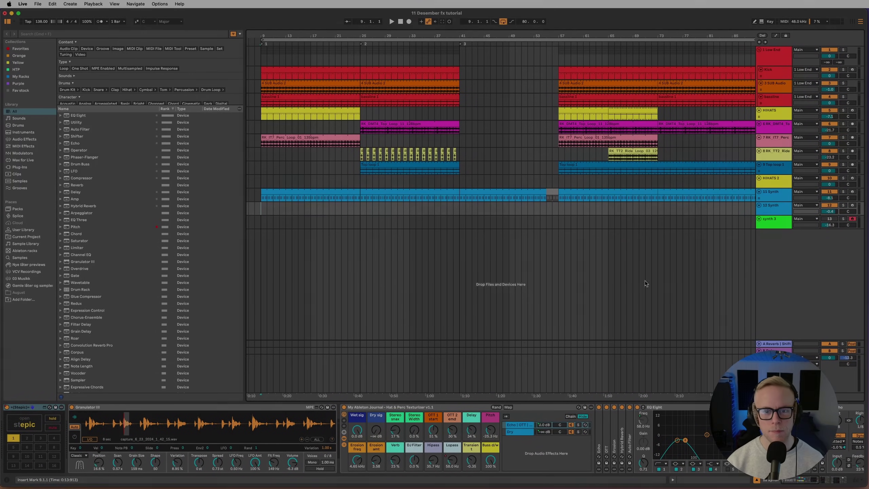
# Narrow the browser to give the arrangement more width.
pyautogui.scroll(-3, 549, 239)
pyautogui.hscroll(-3, 549, 238)
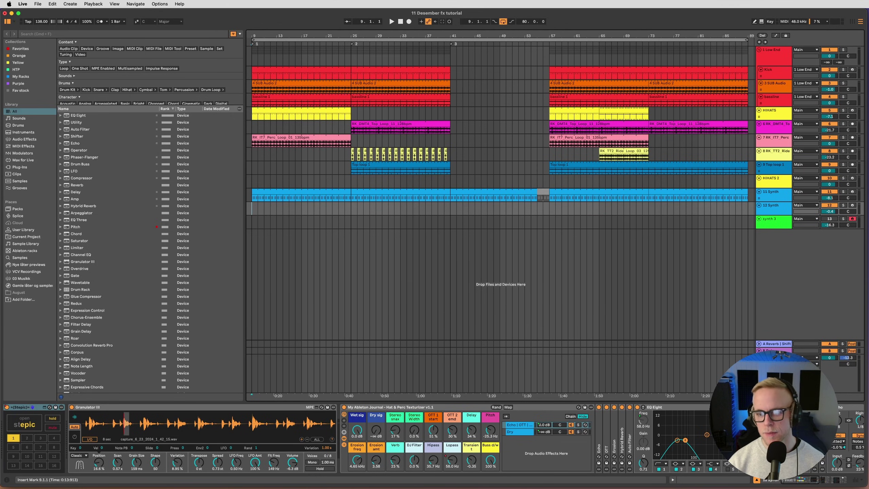
pyautogui.click(744, 350)
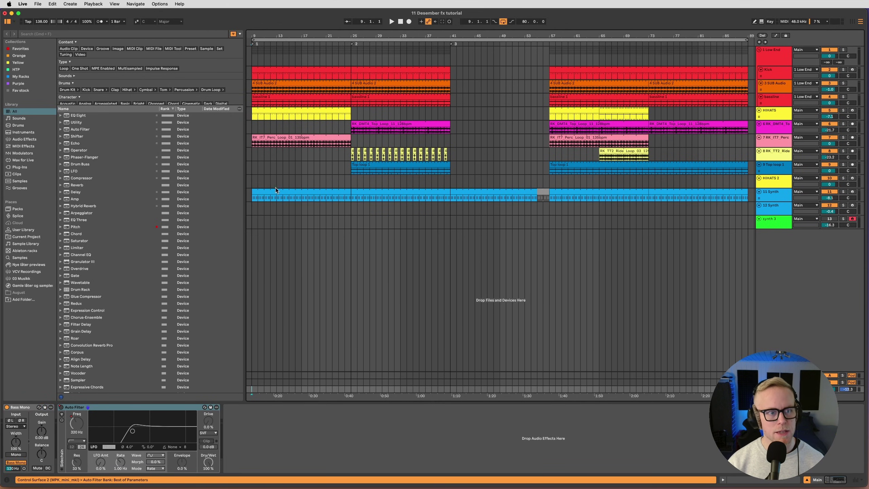
pyautogui.hscroll(-2, 279, 190)
pyautogui.moveTo(246, 172); pyautogui.dragTo(222, 167)
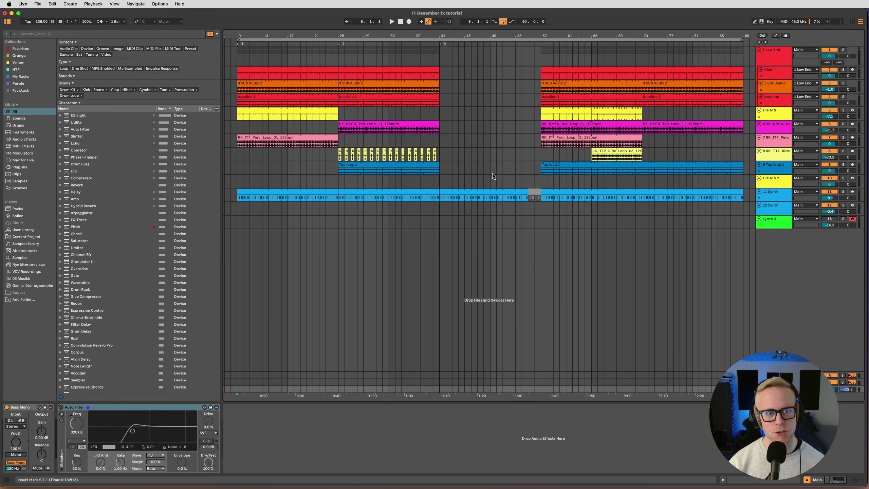
# Play the arrangement from bar 9.
pyautogui.click(448, 172)
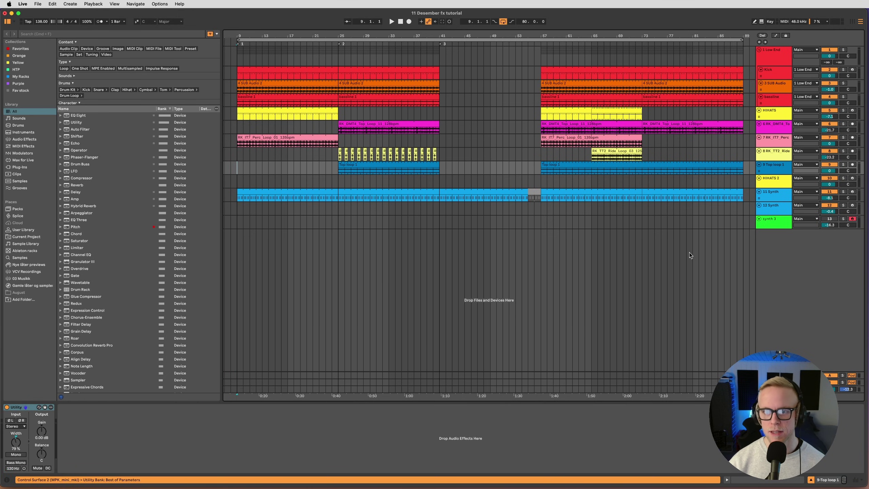
pyautogui.click(245, 166)
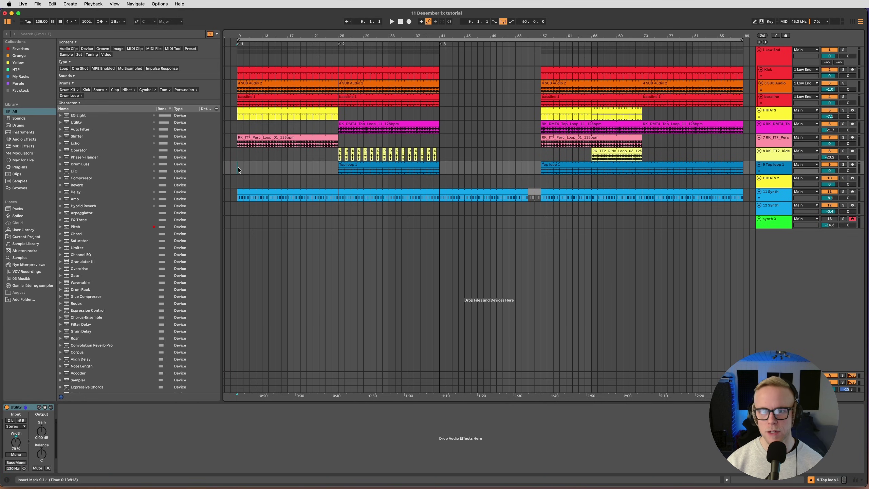
pyautogui.press('space')
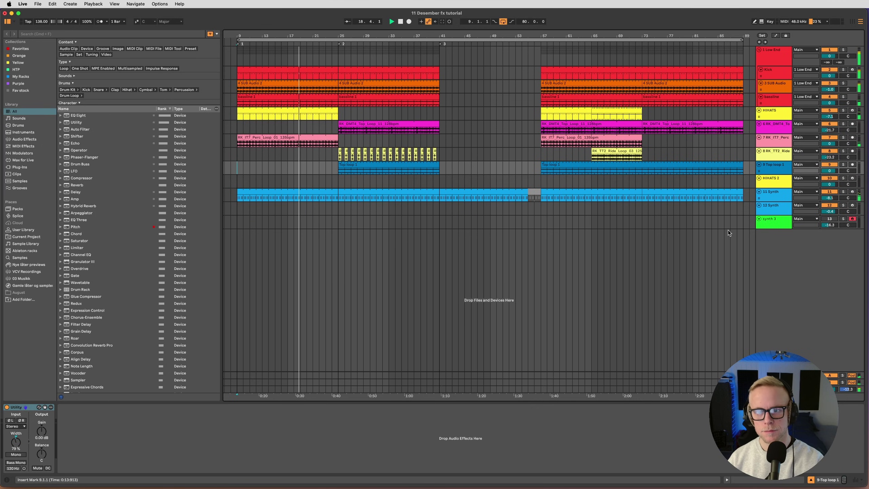
# Show the Erosion freq automation on the enlarged 11 Synth track and duplicate bars 9–41 of it onto bars 41–73.
pyautogui.click(759, 192)
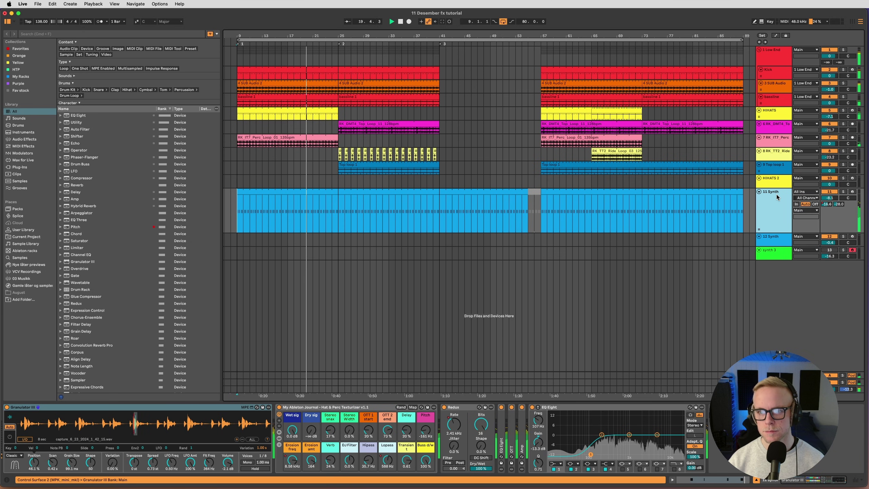
pyautogui.press('a')
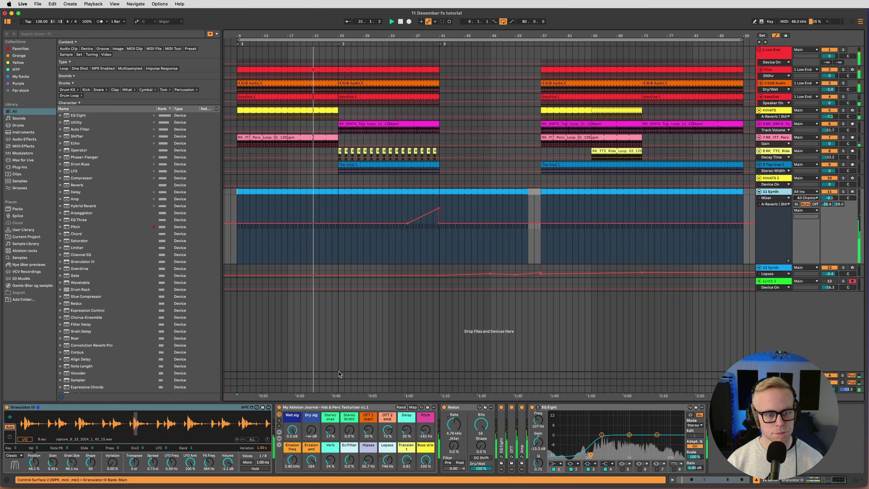
pyautogui.click(292, 458)
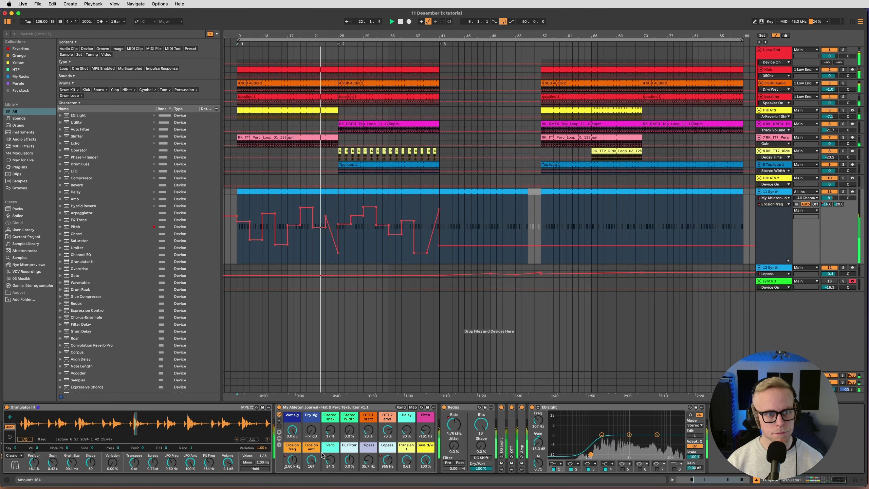
pyautogui.moveTo(439, 200); pyautogui.dragTo(238, 206)
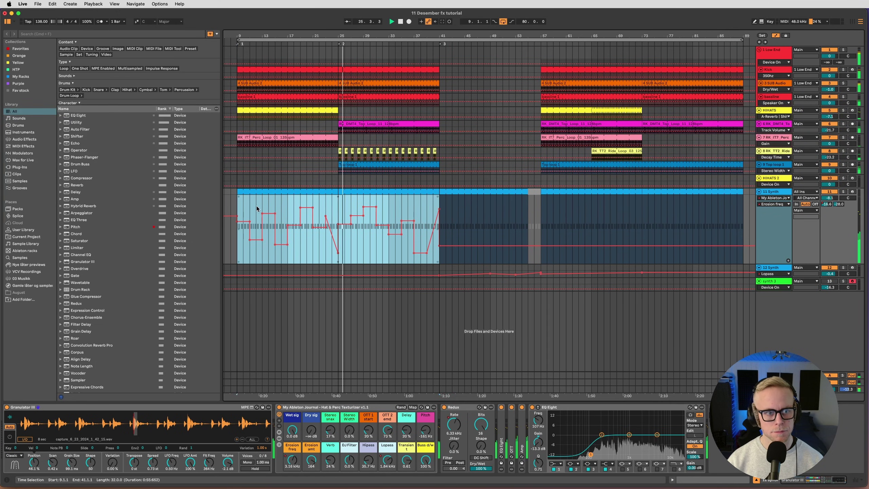
pyautogui.press('super+d')
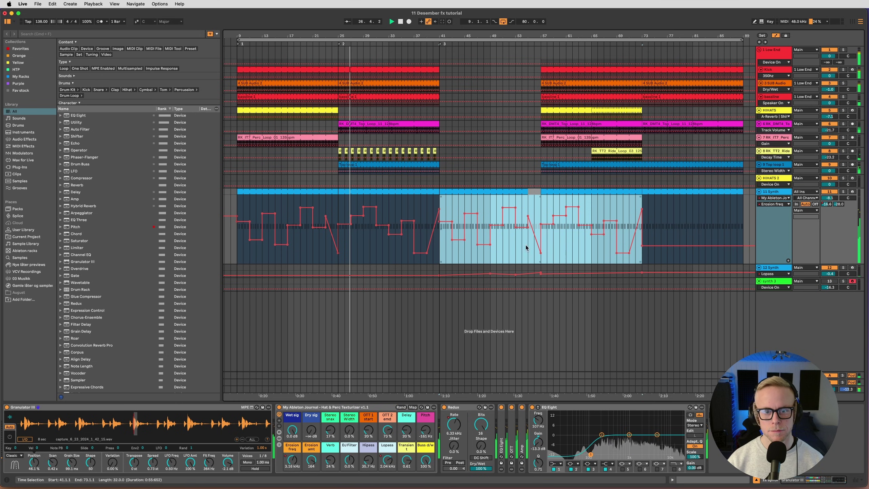
# Examine the Synth 2 track's Lopass automation and device chain, plus the devices on the reverb return and Main tracks.
pyautogui.click(779, 274)
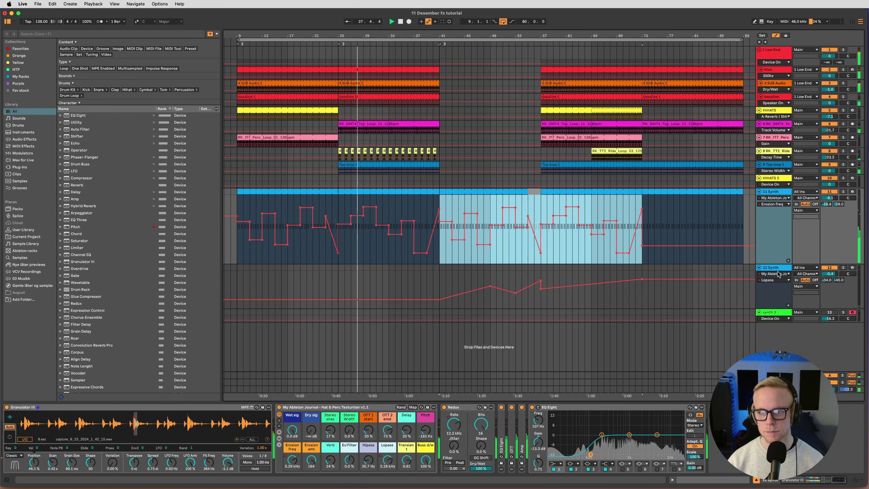
pyautogui.click(781, 269)
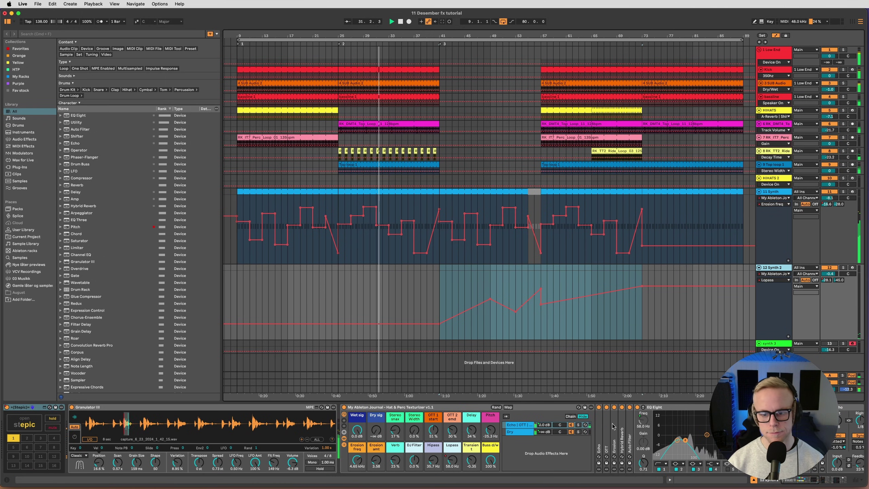
pyautogui.hscroll(5, 445, 439)
pyautogui.hscroll(10, 445, 439)
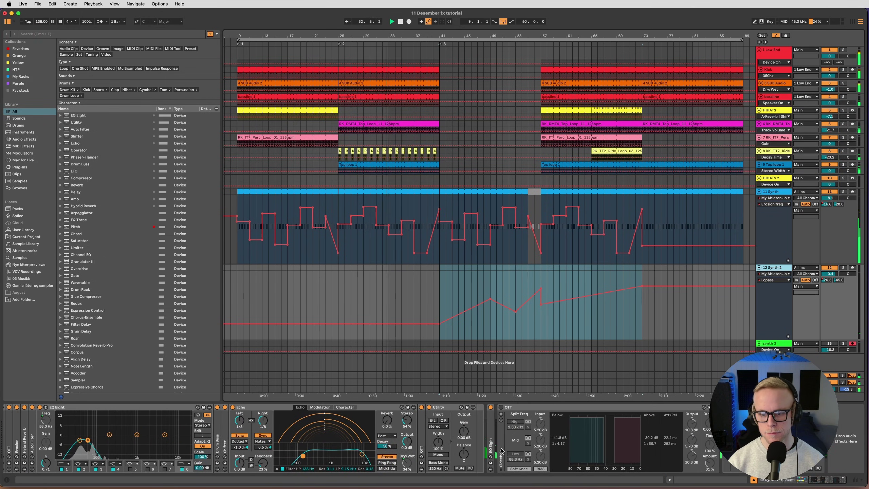
pyautogui.hscroll(-15, 423, 449)
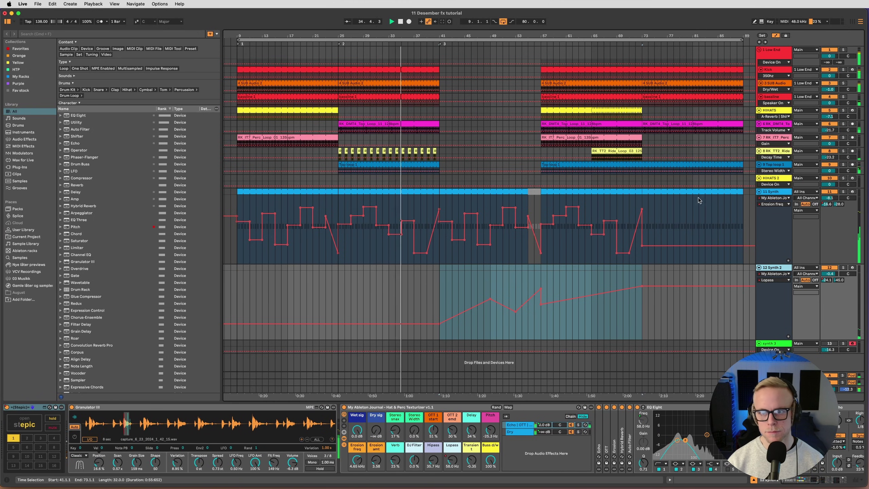
pyautogui.press('a')
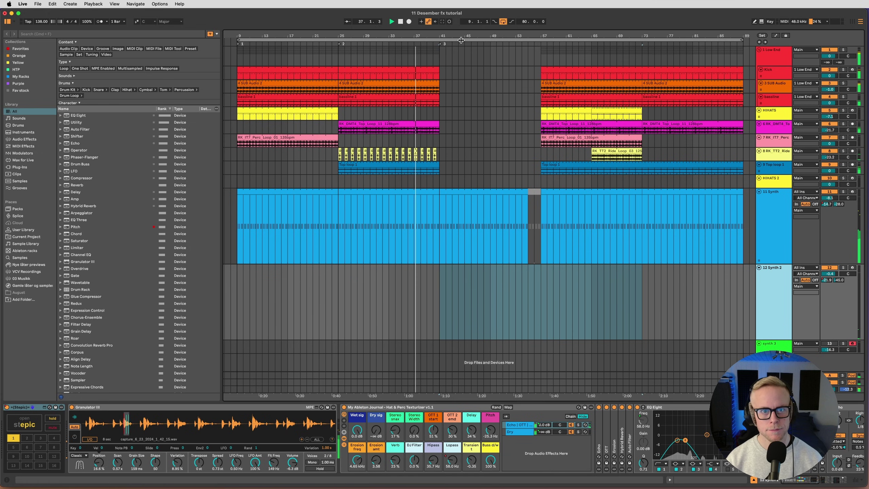
pyautogui.moveTo(454, 35); pyautogui.dragTo(551, 34)
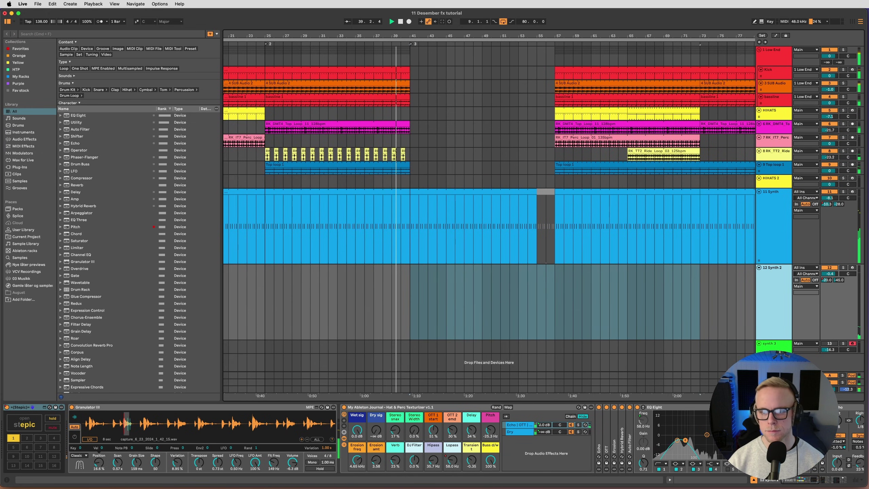
pyautogui.press('Down')
pyautogui.press('Down')
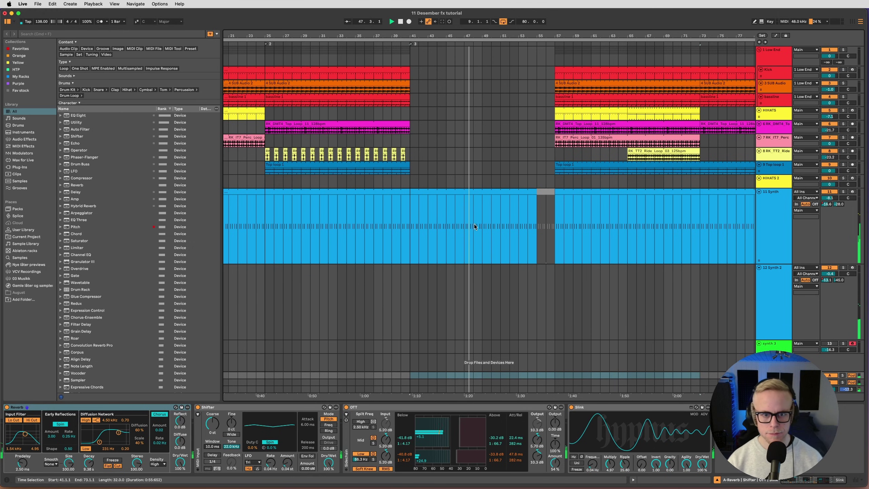
pyautogui.click(770, 286)
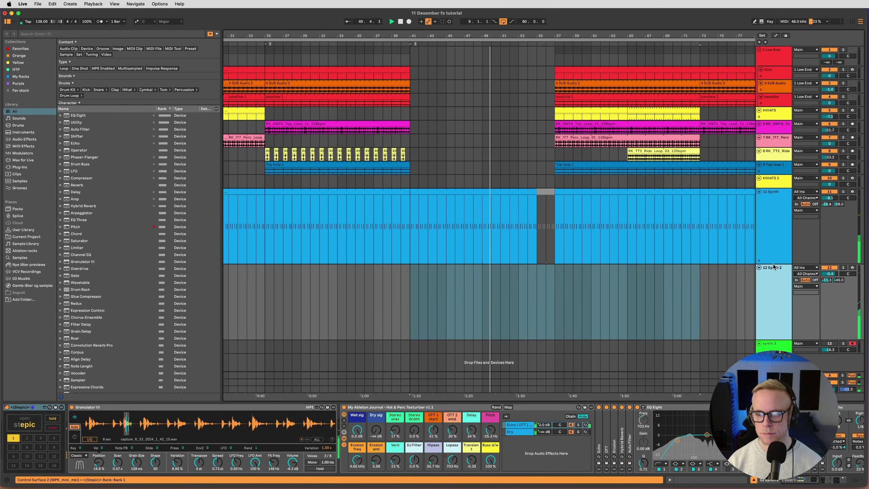
pyautogui.click(770, 389)
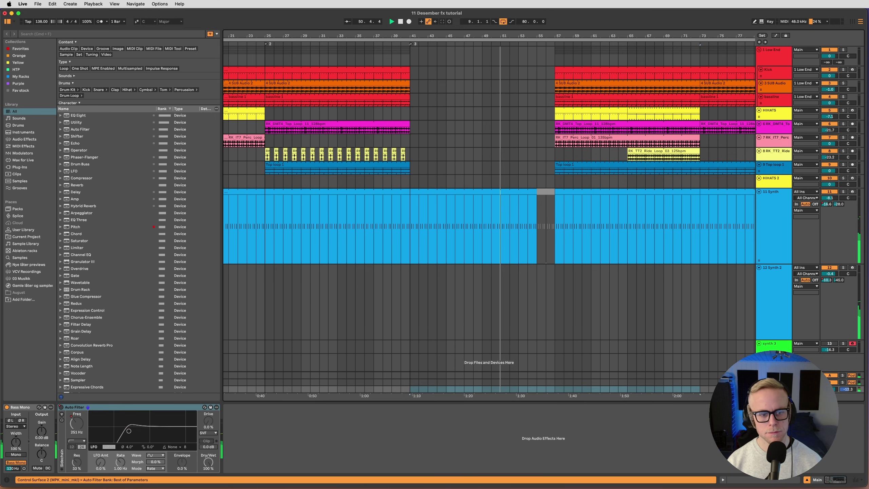
# Draw a rise in the 11 Synth track's A-Reverb send automation from about bar 53 to a peak at bar 57, and hide the automation lanes.
pyautogui.click(772, 233)
pyautogui.hscroll(5, 581, 245)
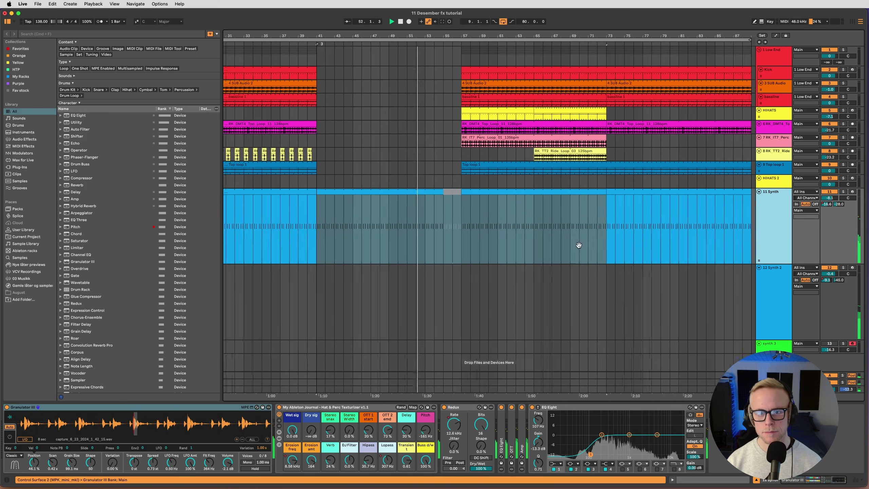
pyautogui.press('a')
pyautogui.press('a')
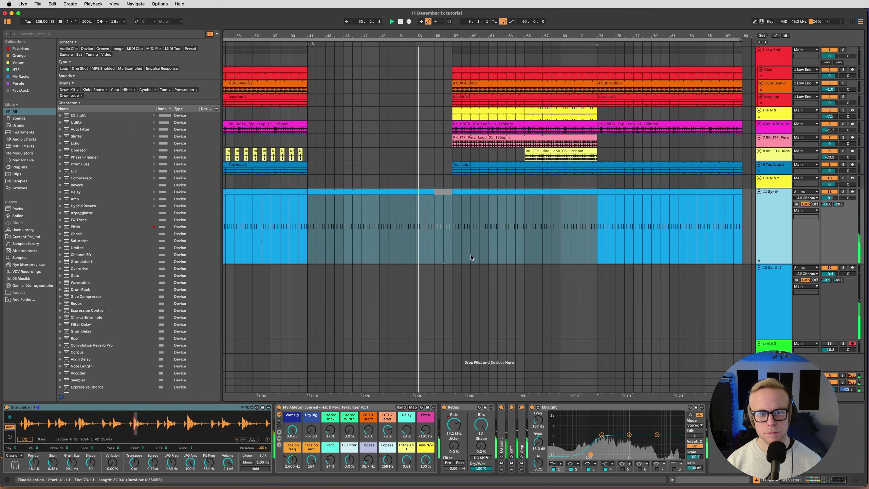
pyautogui.press('a')
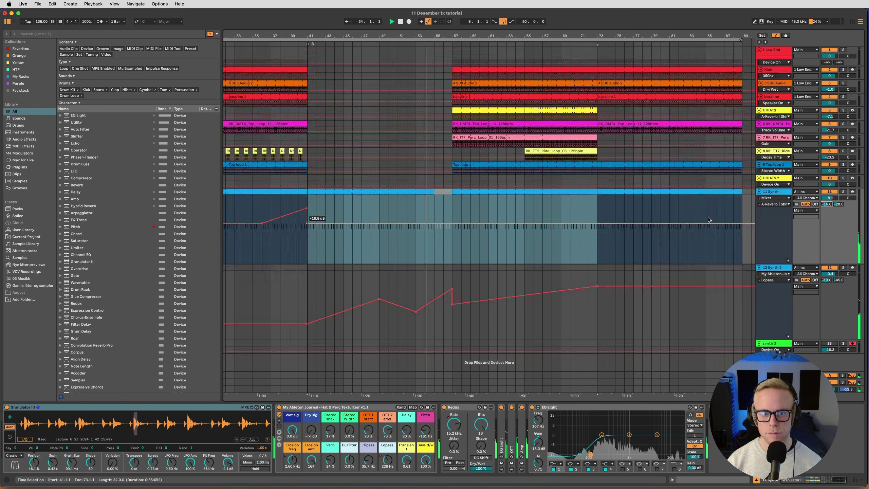
pyautogui.click(419, 223)
pyautogui.moveTo(452, 223); pyautogui.dragTo(452, 208)
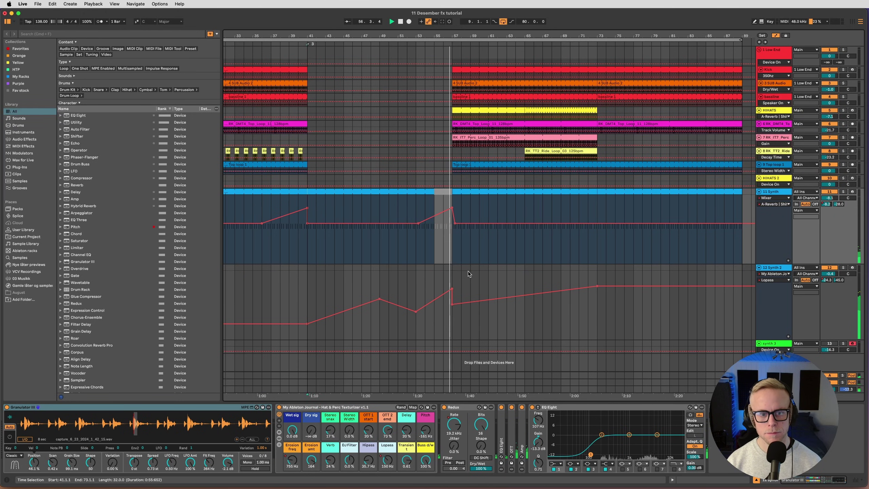
pyautogui.click(454, 273)
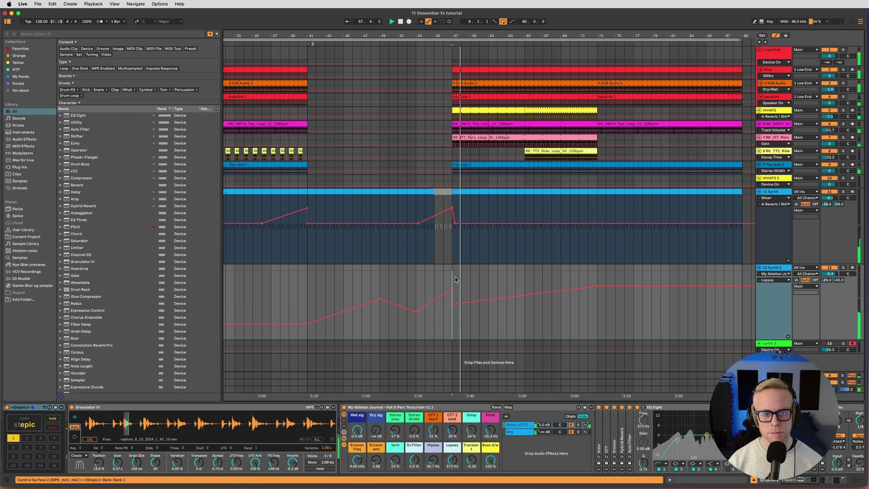
pyautogui.press('a')
pyautogui.hscroll(-2, 533, 271)
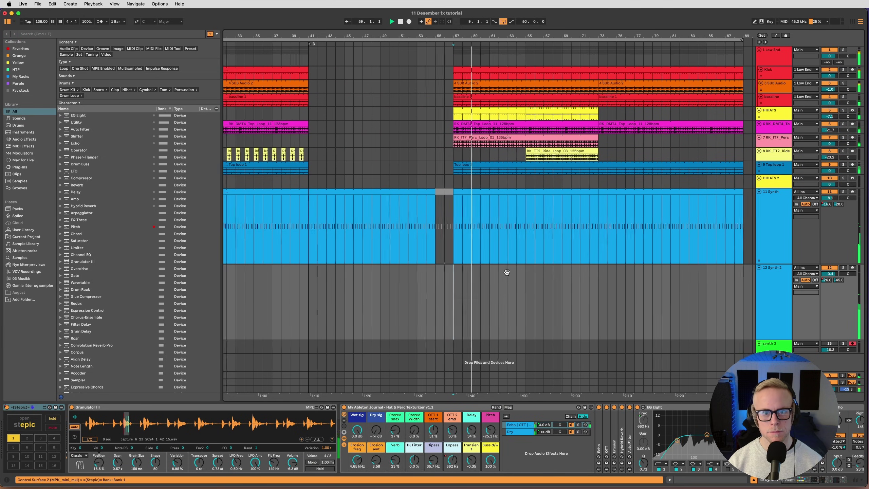
# Enlarge the HIHATS track and collapse the chain and device displays of its Hat & Perc Texturizer rack.
pyautogui.click(771, 117)
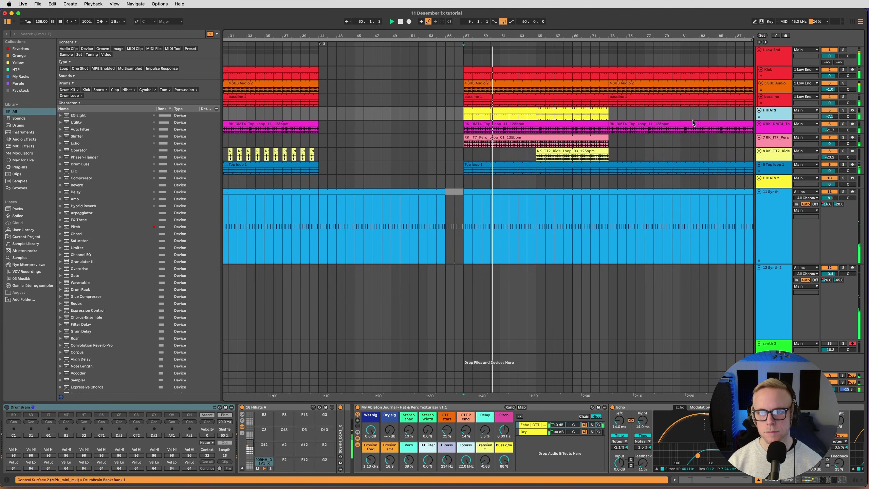
pyautogui.hotkey('alt', '+')
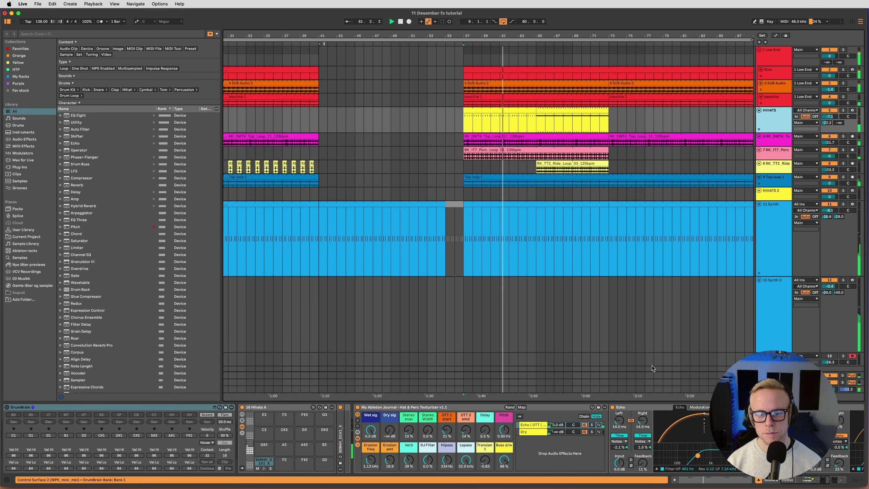
pyautogui.click(357, 439)
pyautogui.click(357, 445)
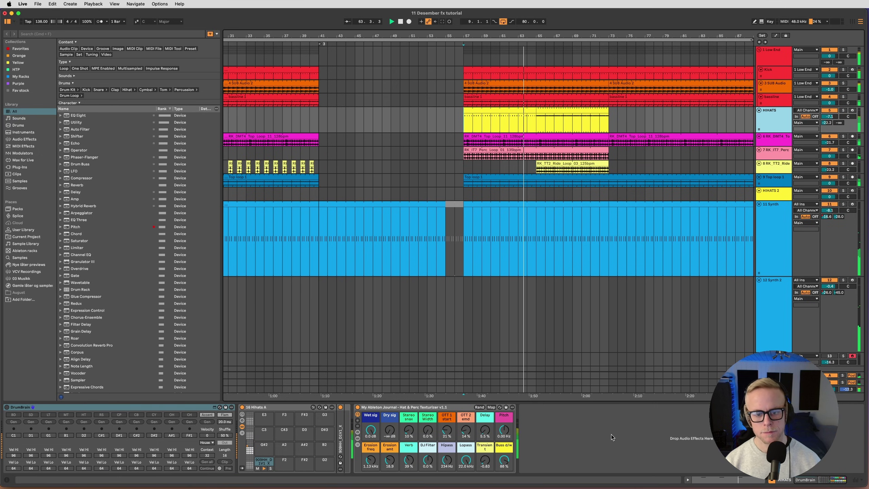
# Shorten the Kick clip that starts at bar 57 so it ends at 72.3.1, leaving a short gap before bar 73.
pyautogui.hscroll(8, 607, 206)
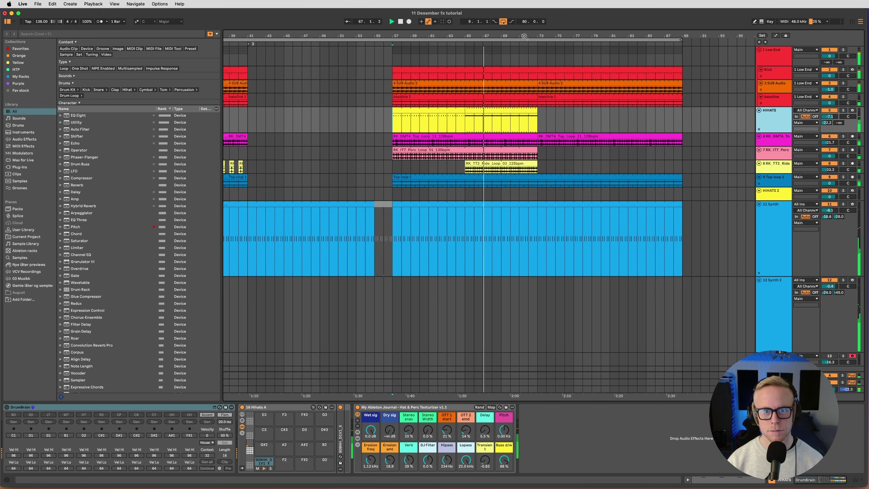
pyautogui.scroll(3, 531, 134)
pyautogui.click(548, 76)
pyautogui.moveTo(547, 74); pyautogui.dragTo(276, 74)
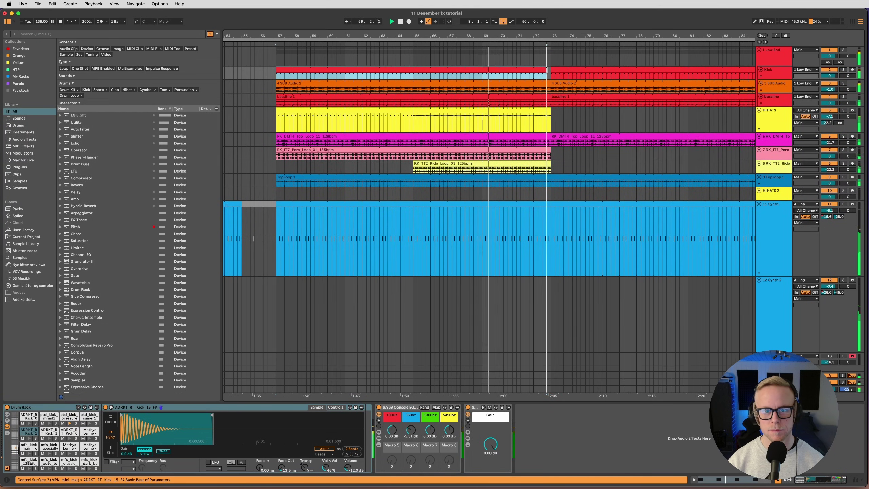
pyautogui.moveTo(546, 69); pyautogui.dragTo(542, 70)
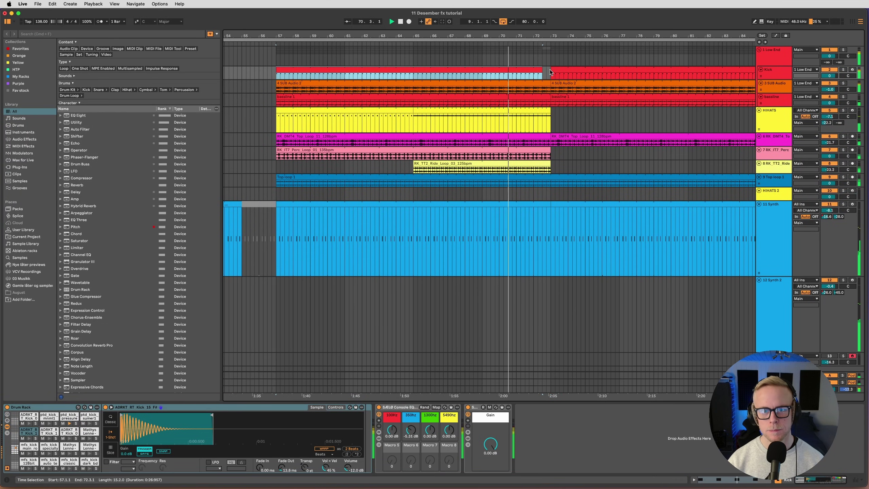
pyautogui.hscroll(1, 551, 113)
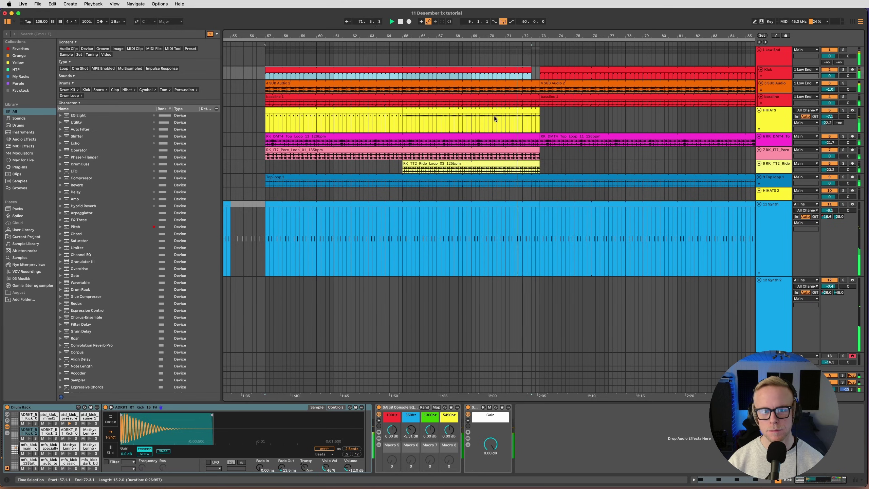
# Copy the HIHATS section from bars 57–65 to bars 73–81 and stop playback.
pyautogui.moveTo(406, 120); pyautogui.dragTo(266, 120)
pyautogui.moveTo(355, 118); pyautogui.dragTo(626, 119)
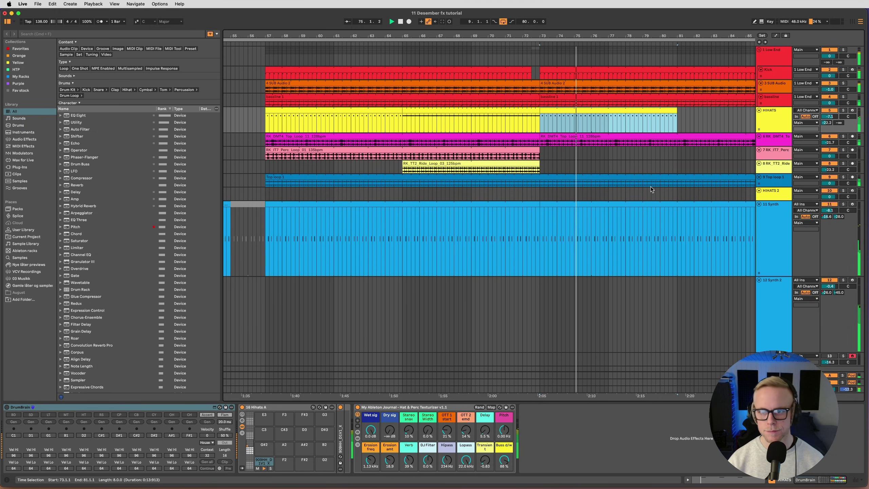
pyautogui.click(576, 155)
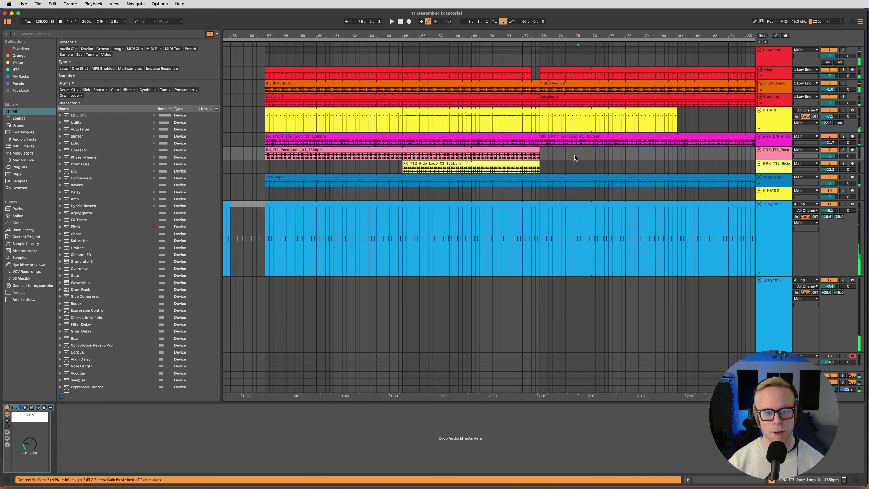
# Shorten the arrangement loop to 16 bars, running from bar 9 to bar 25.
pyautogui.hscroll(-10, 563, 161)
pyautogui.scroll(-5, 558, 170)
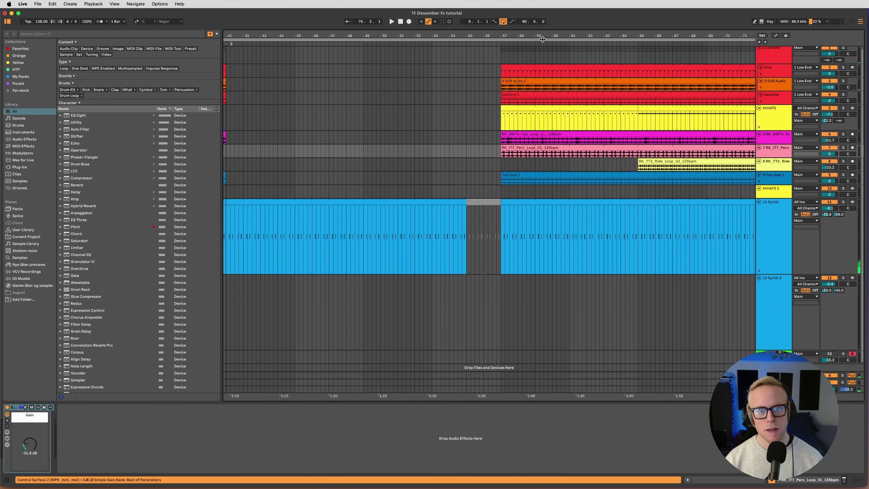
pyautogui.scroll(5, 508, 62)
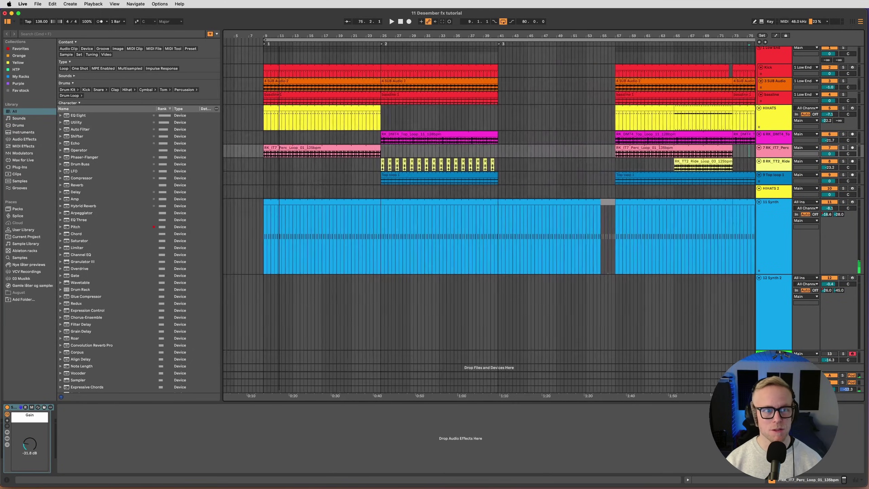
pyautogui.click(569, 189)
pyautogui.hscroll(2, 606, 187)
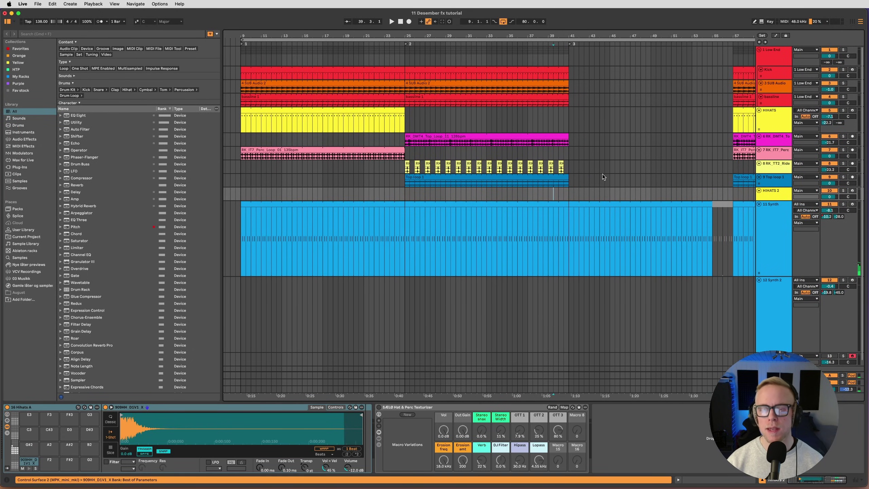
pyautogui.hscroll(2, 598, 161)
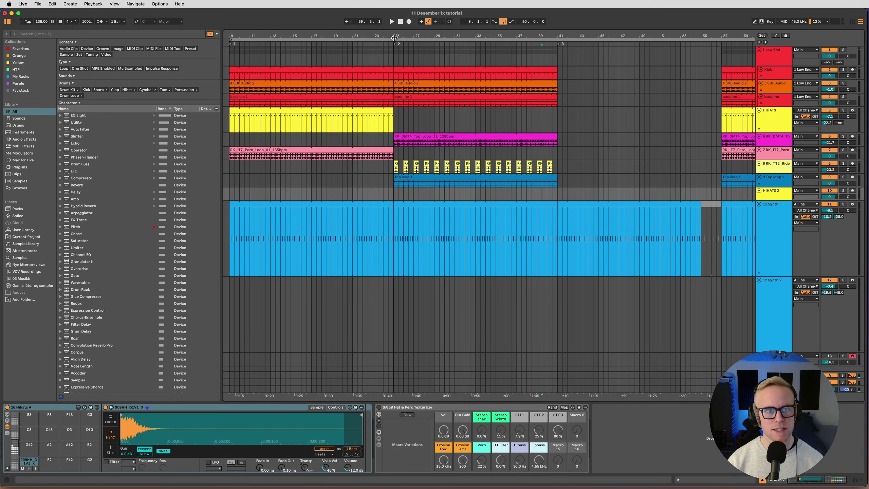
pyautogui.moveTo(523, 23); pyautogui.dragTo(526, 24)
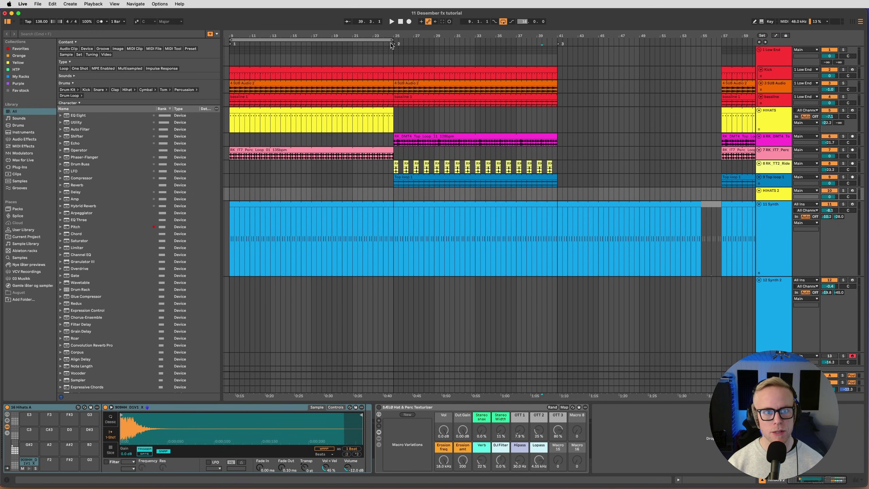
pyautogui.hscroll(-1, 378, 103)
pyautogui.click(377, 40)
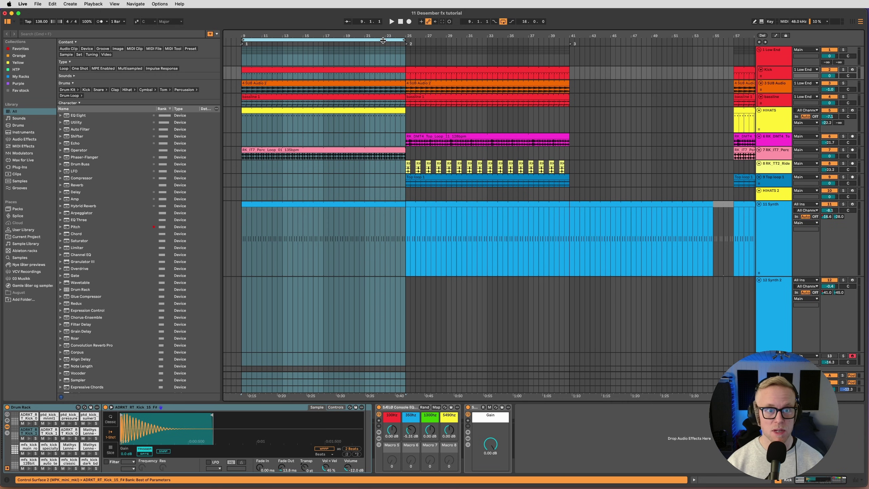
# Move the 16-bar loop to the breakdown section between bars 41 and 57.
pyautogui.moveTo(377, 40); pyautogui.dragTo(543, 58)
pyautogui.hscroll(10, 591, 81)
pyautogui.moveTo(374, 39); pyautogui.dragTo(538, 51)
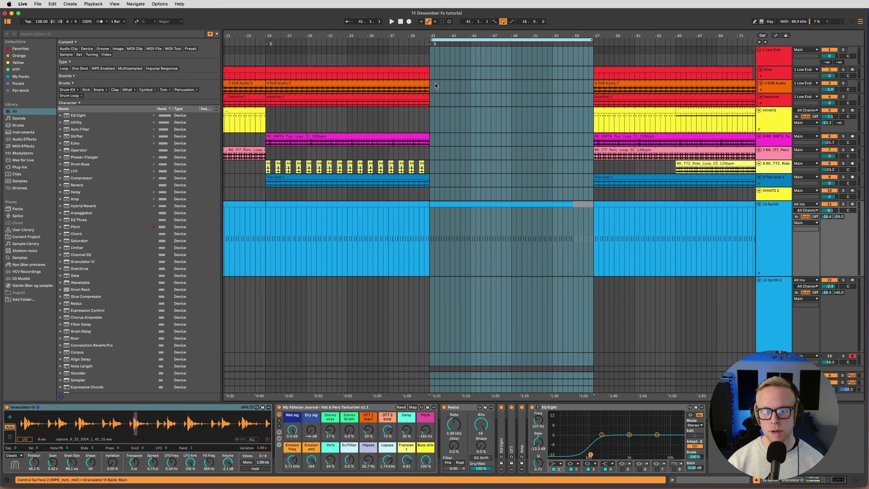
pyautogui.hscroll(-7, 490, 86)
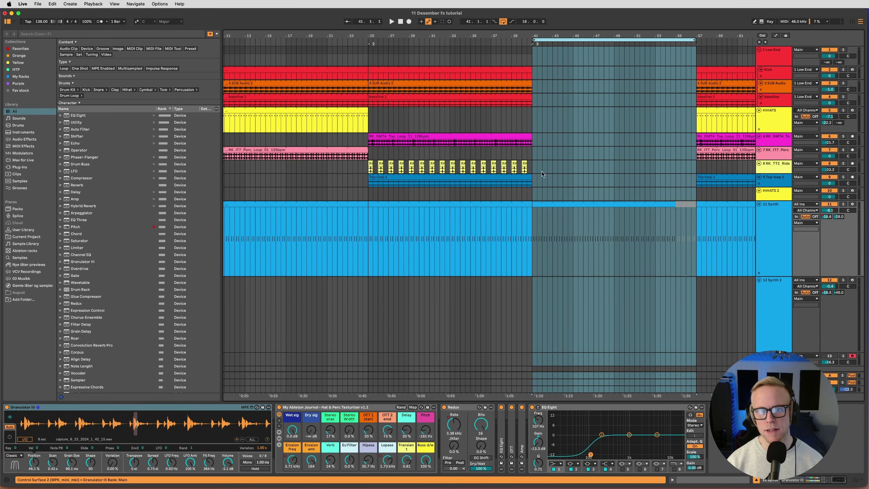
# Play the transition from bar 39 into the breakdown, bring up the A-Reverb return's devices, and stop playback.
pyautogui.click(506, 251)
pyautogui.click(510, 246)
pyautogui.press('space')
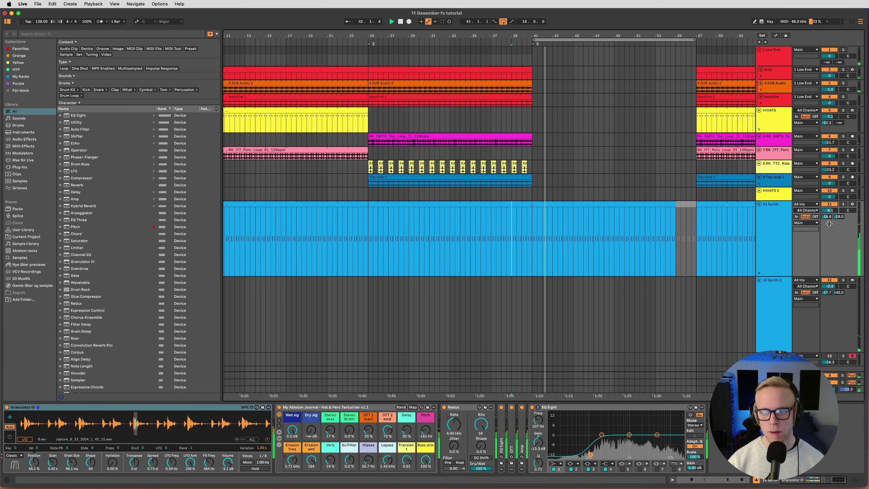
pyautogui.click(773, 375)
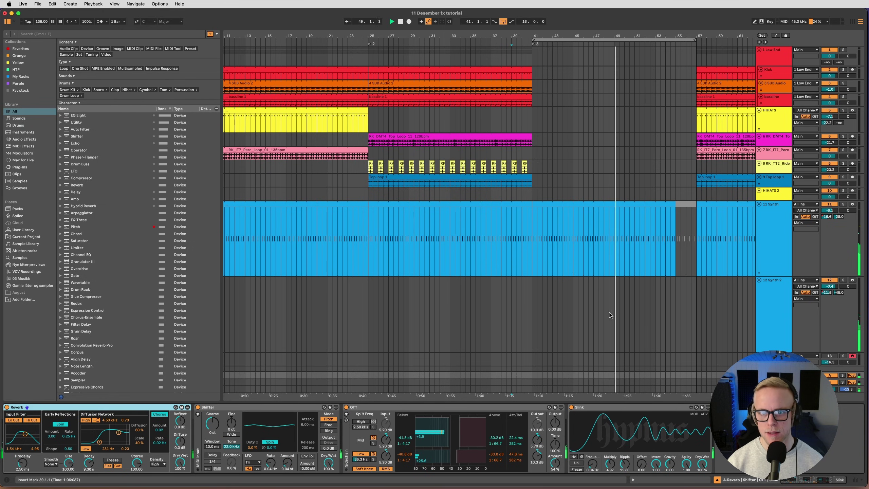
pyautogui.click(504, 233)
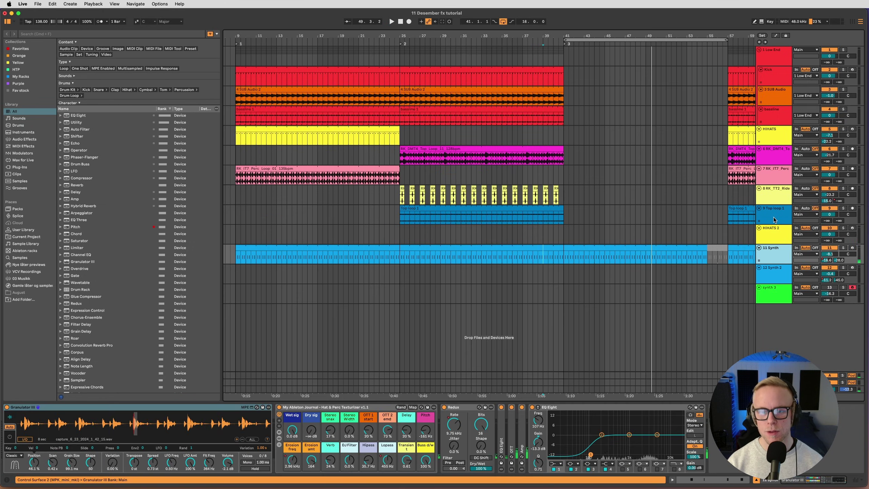
pyautogui.click(541, 249)
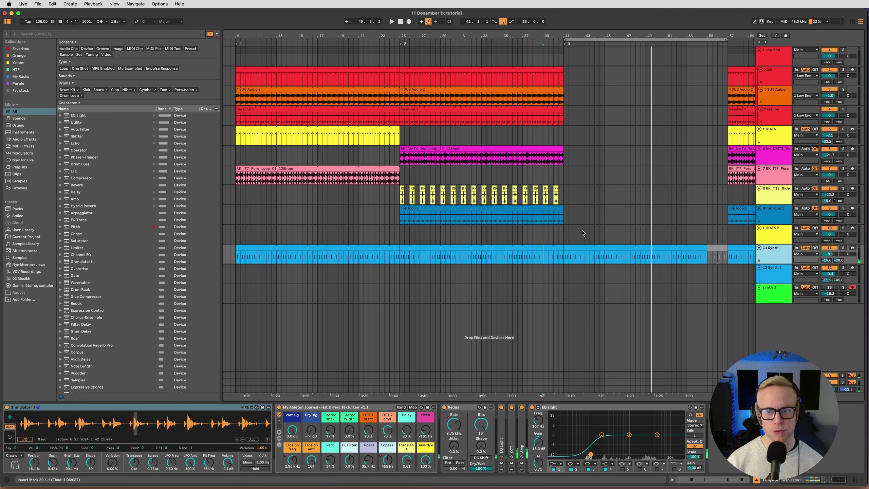
# Add a new audio track below the synth 3 track.
pyautogui.click(772, 295)
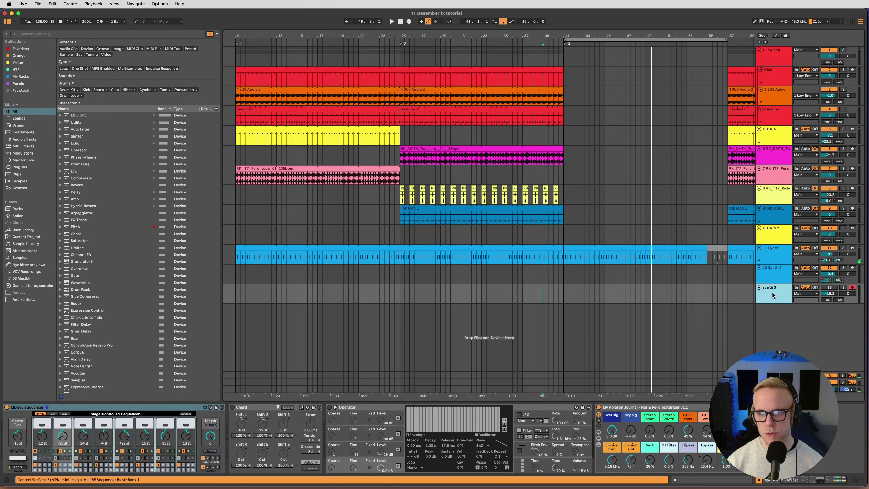
pyautogui.press('super+t')
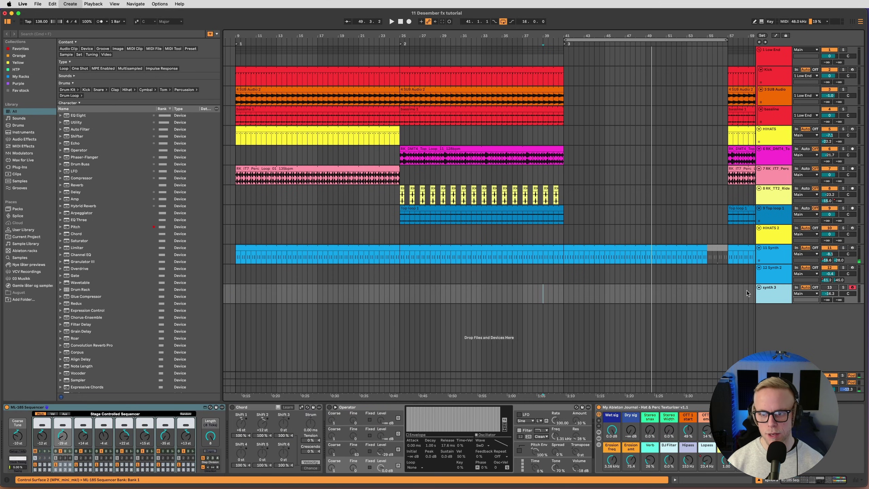
pyautogui.click(770, 304)
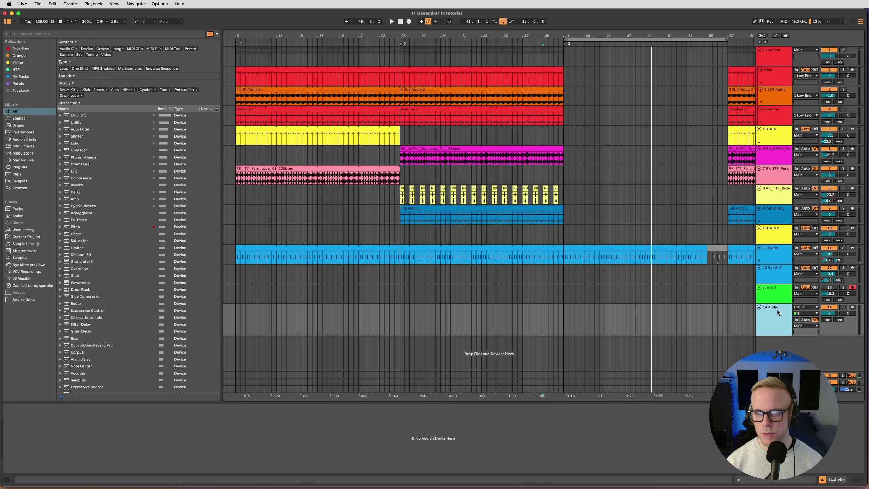
# Set the new audio track's input to Resampling and arm it for recording.
pyautogui.click(802, 314)
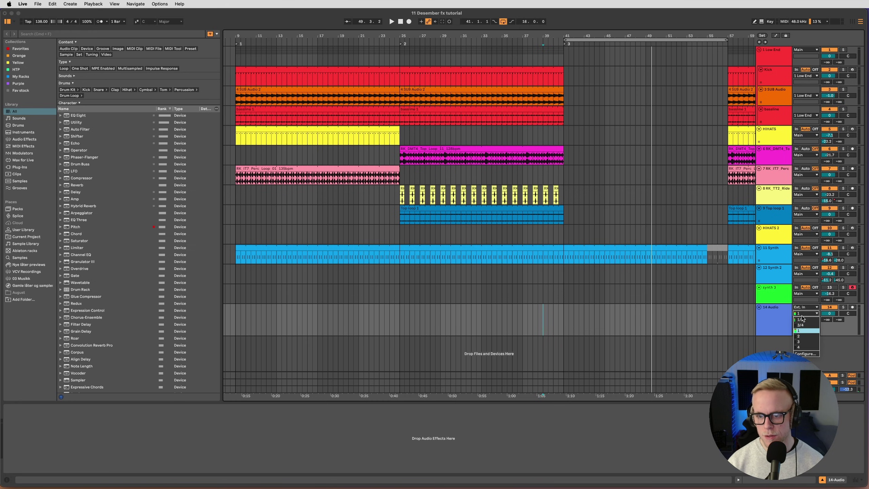
pyautogui.click(806, 307)
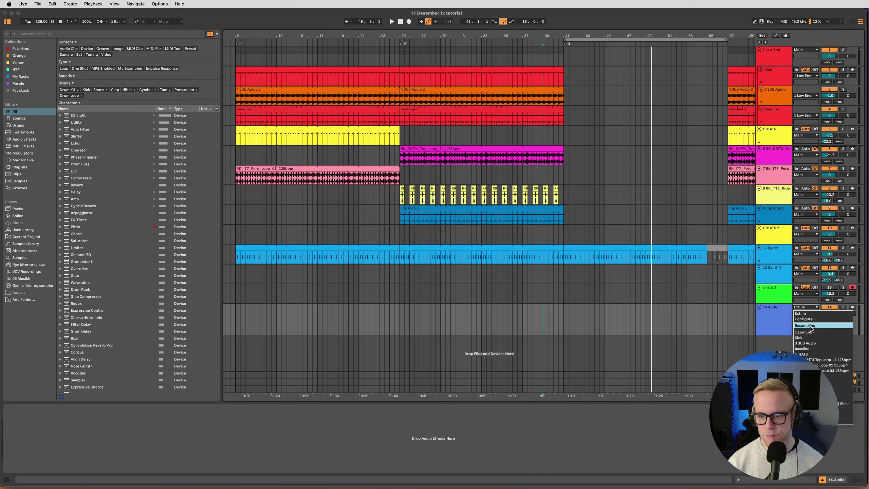
pyautogui.click(804, 318)
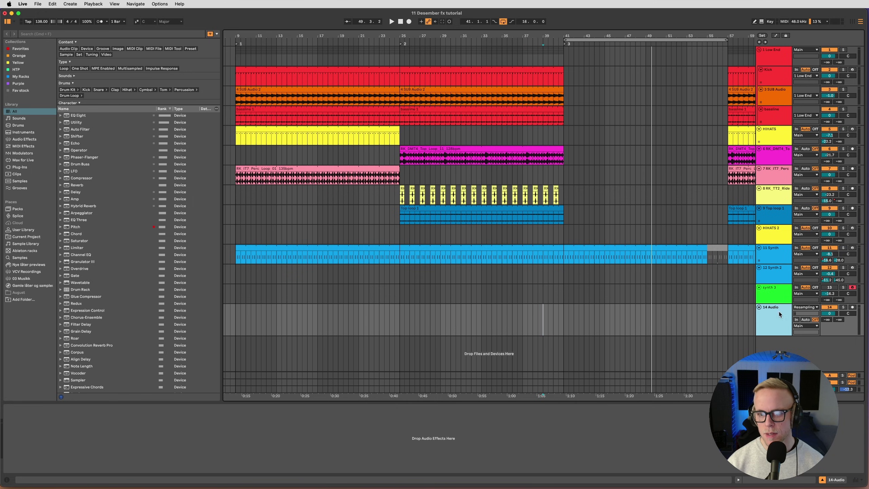
pyautogui.click(852, 307)
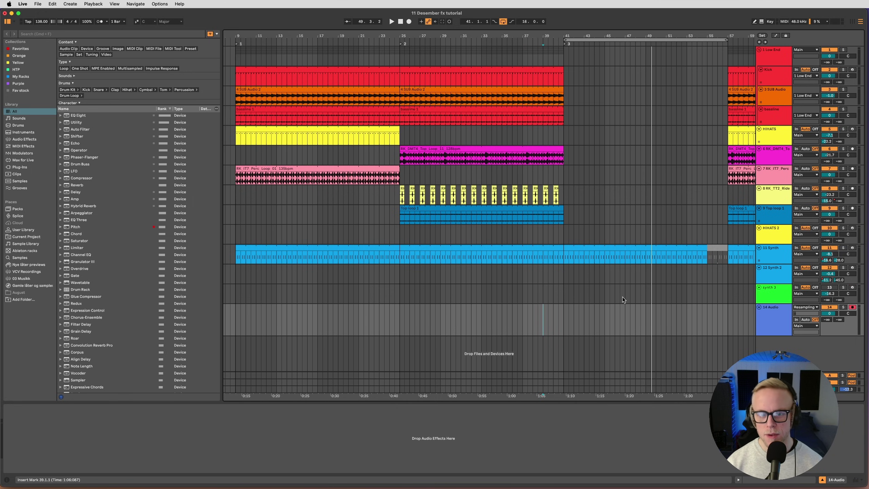
# Record the mix from bar 25 to bar 57 on the Resample track and join the recordings into one clip.
pyautogui.moveTo(400, 314); pyautogui.dragTo(726, 323)
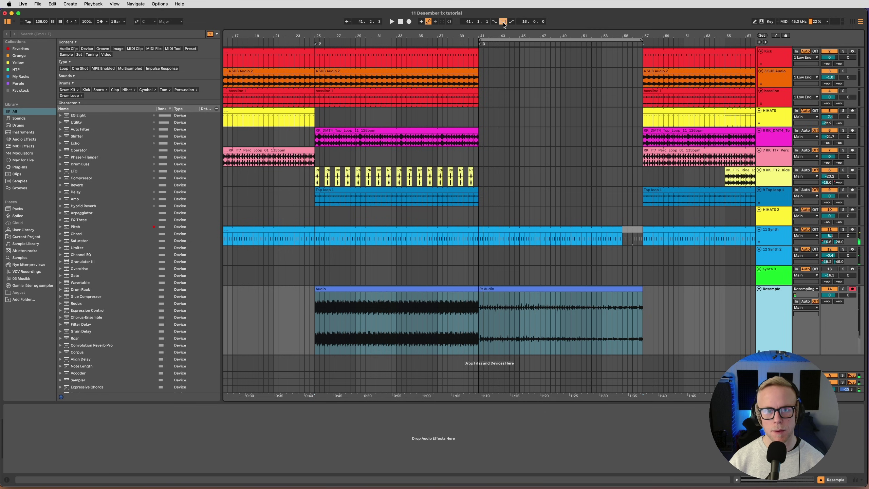
pyautogui.click(481, 298)
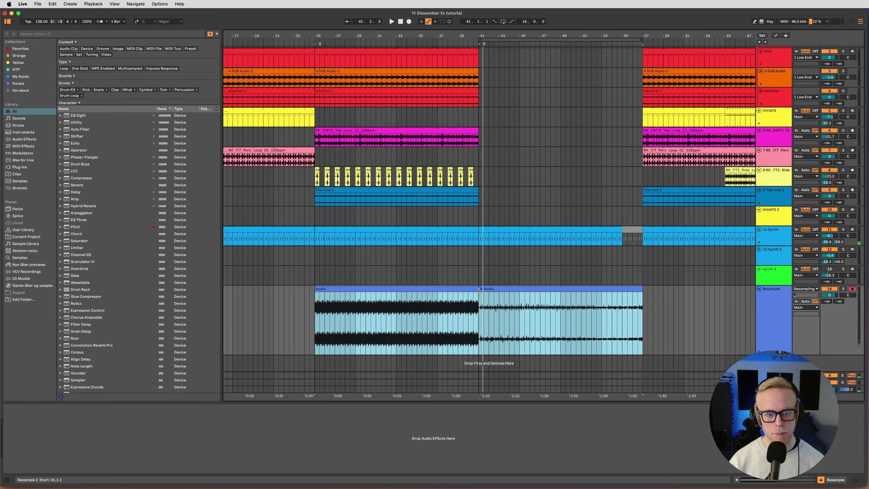
pyautogui.click(439, 319)
pyautogui.click(465, 304)
pyautogui.click(783, 317)
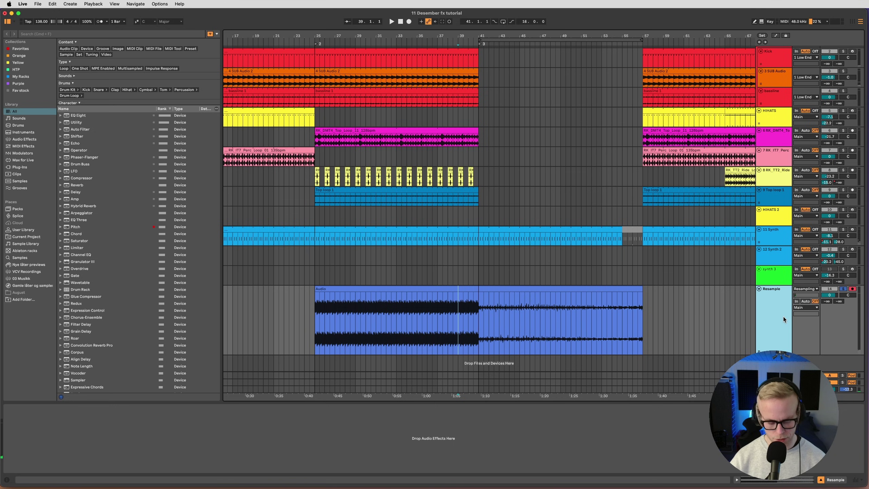
# Add a MIDI track below the Resample track and search the browser for "granulator".
pyautogui.rightClick(746, 358)
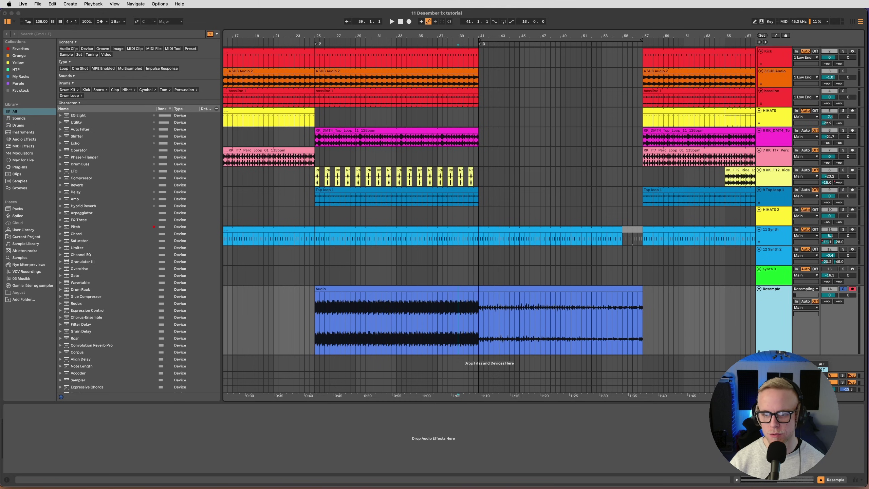
pyautogui.click(770, 370)
pyautogui.press('super+f')
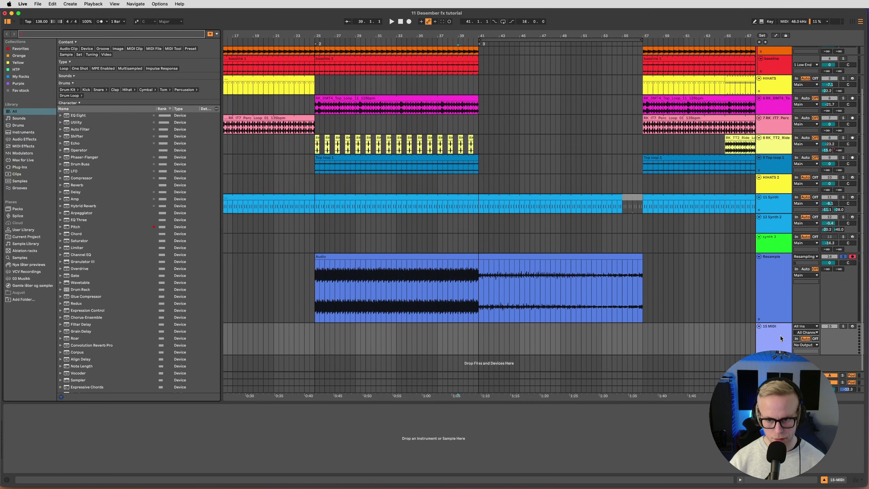
pyautogui.write('granuela')
pyautogui.press('BackSpace')
pyautogui.press('BackSpace')
pyautogui.press('BackSpace')
pyautogui.write('lato')
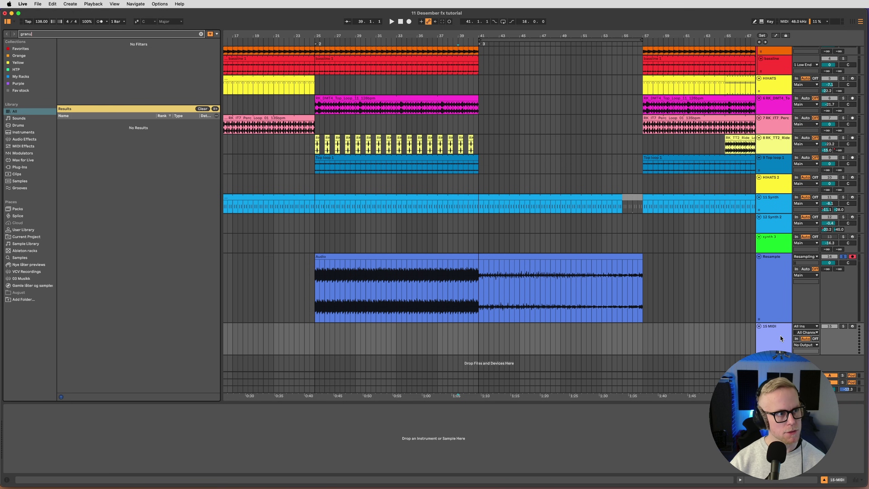
pyautogui.write('r')
pyautogui.press('Down')
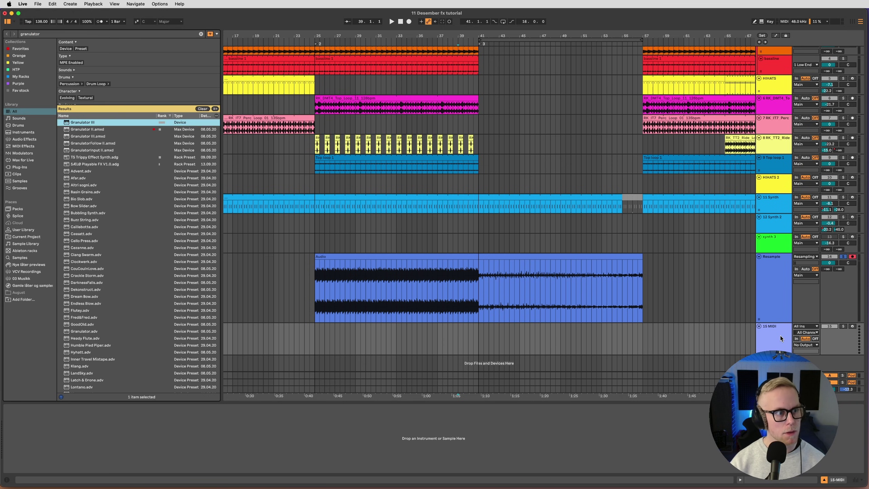
# Load the Granulator III device onto the new MIDI track and use the resampled clip as its sample.
pyautogui.press('Left')
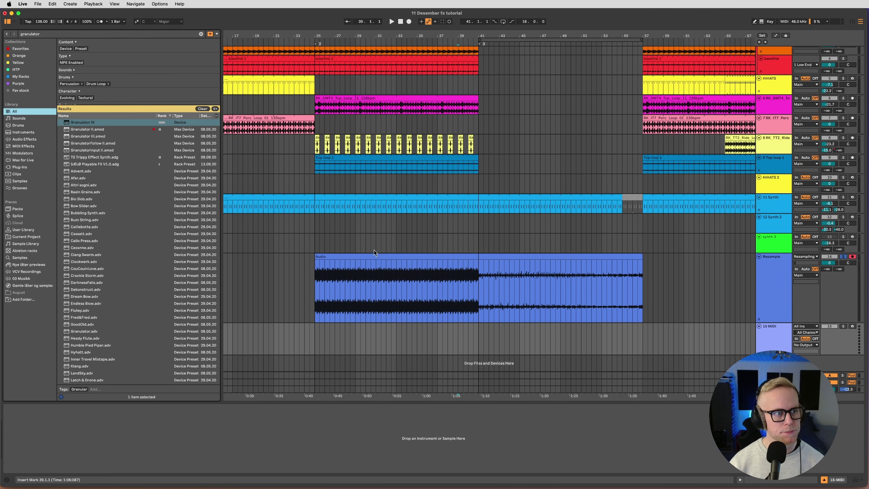
pyautogui.click(91, 136)
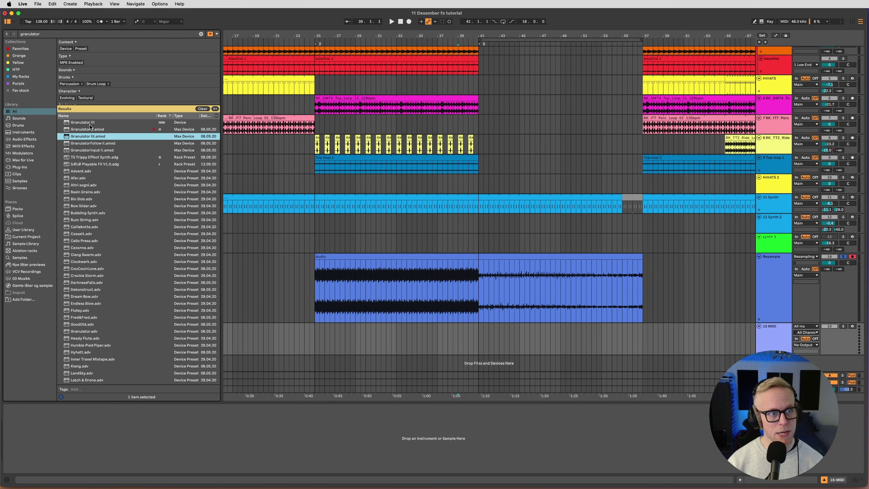
pyautogui.click(90, 124)
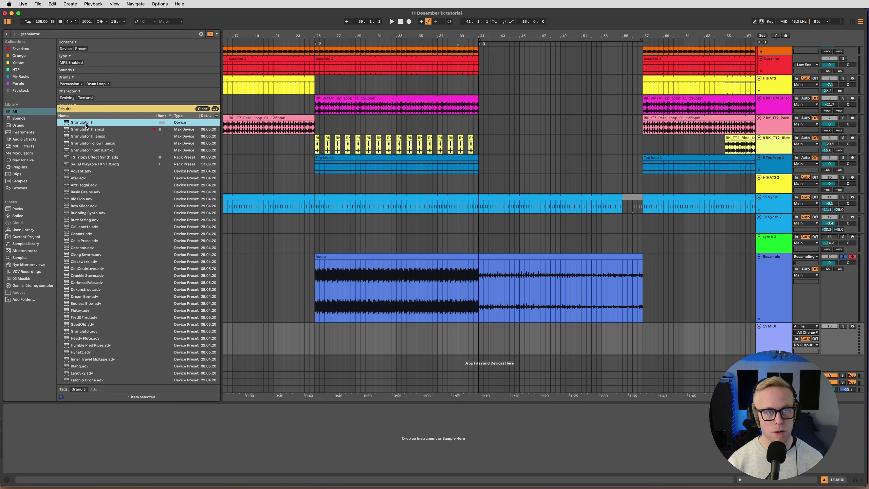
pyautogui.doubleClick(86, 123)
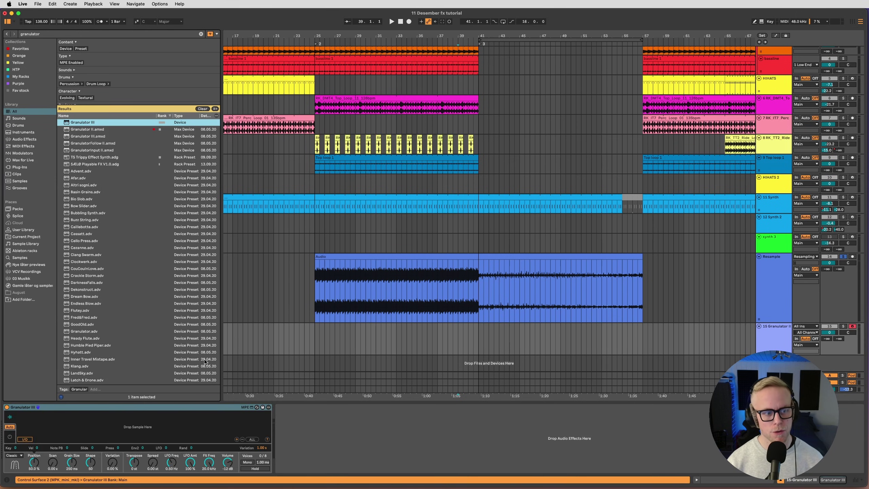
pyautogui.click(458, 339)
pyautogui.moveTo(439, 256); pyautogui.dragTo(118, 422)
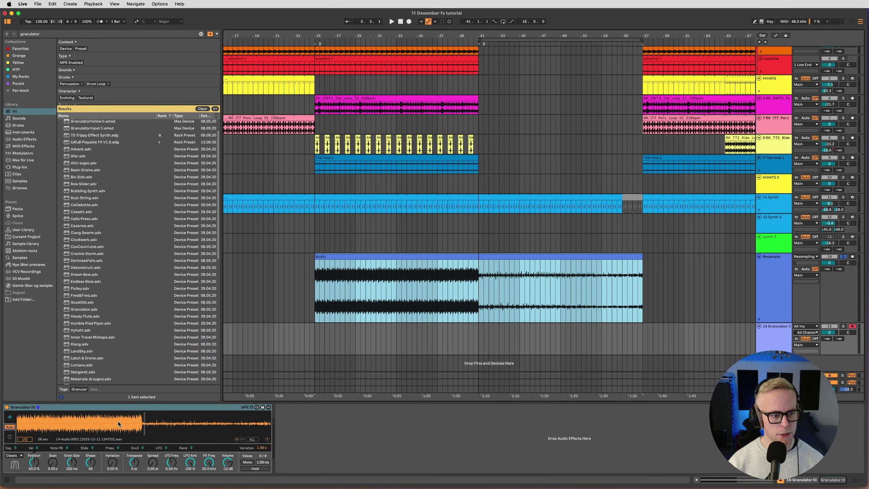
# Place the Granulator III track above the Resample track and set the device's Position to about 25.5 %.
pyautogui.click(772, 266)
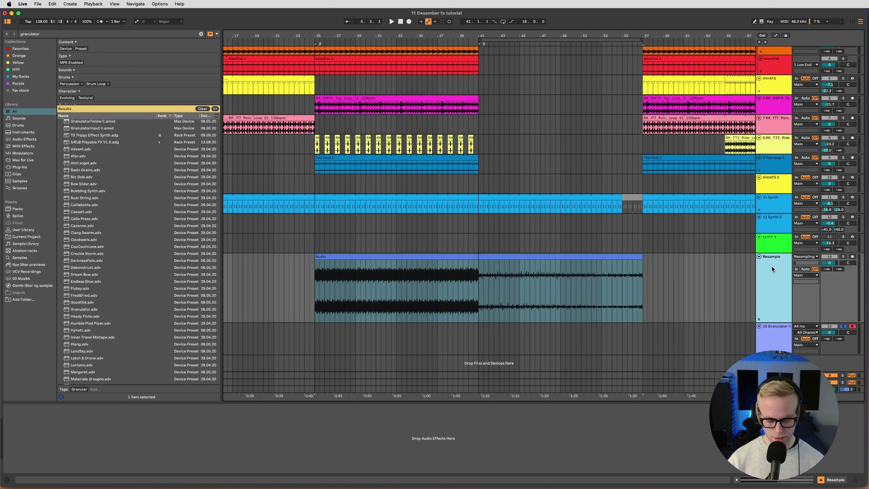
pyautogui.hotkey('alt', '-')
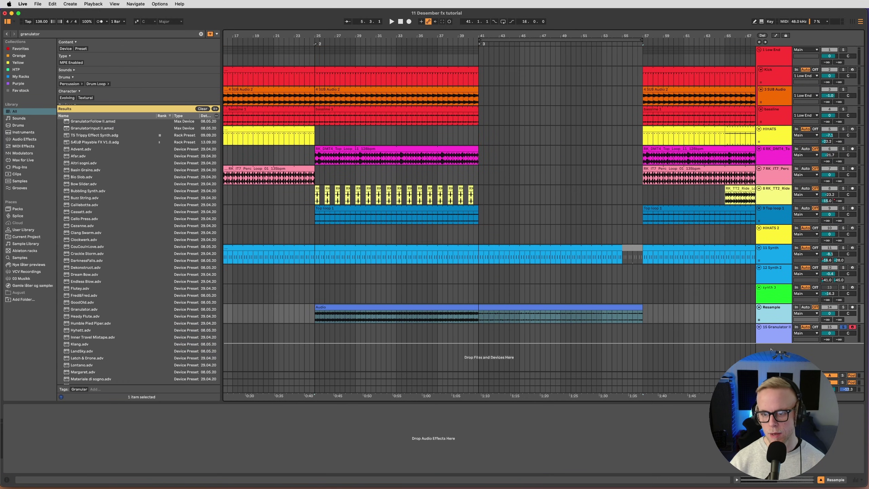
pyautogui.press('super+z')
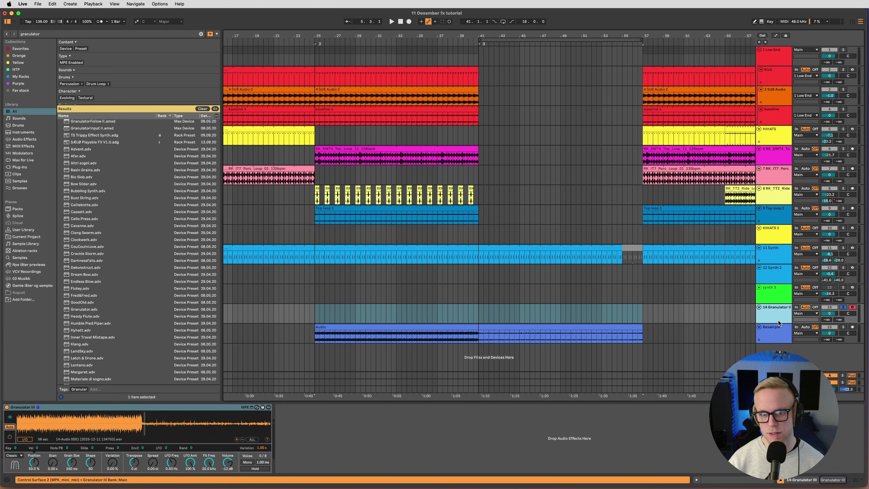
pyautogui.moveTo(35, 466); pyautogui.dragTo(36, 469)
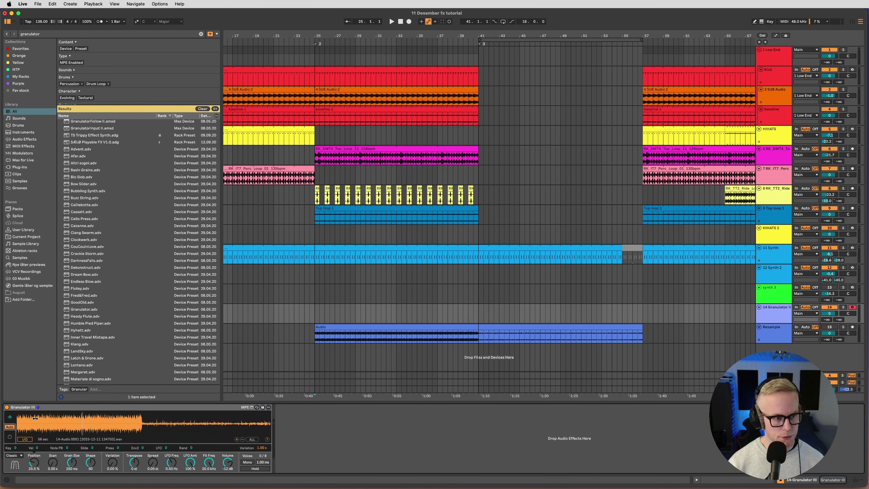
# MIDI-map Granulator III's Position, Scan, Grain Size and Variation to controller knobs CC 17, 18, 19 and 20.
pyautogui.click(42, 408)
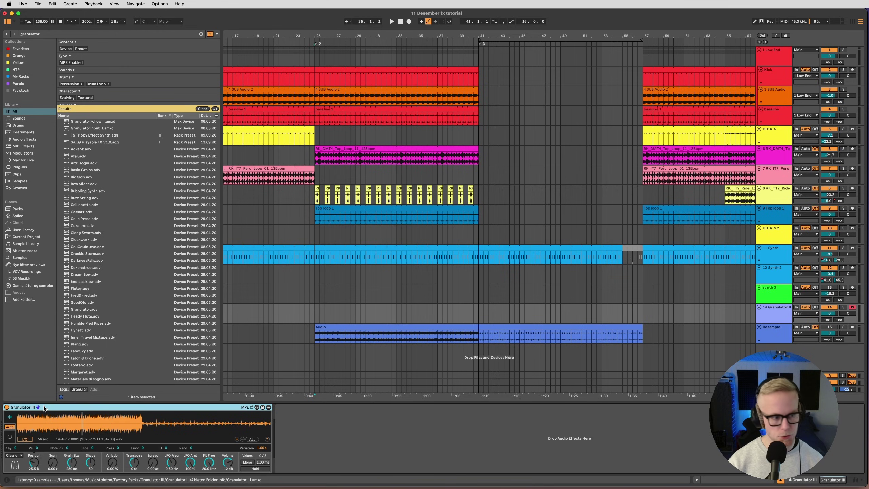
pyautogui.press('super+m')
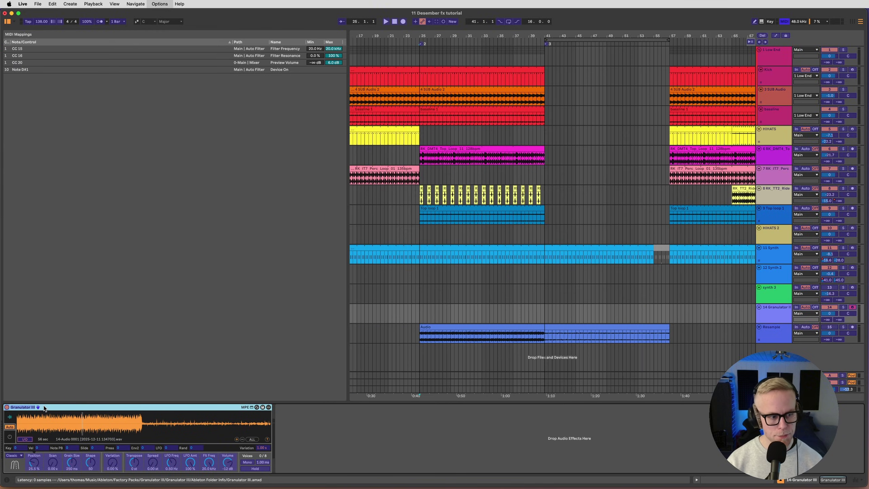
pyautogui.click(36, 463)
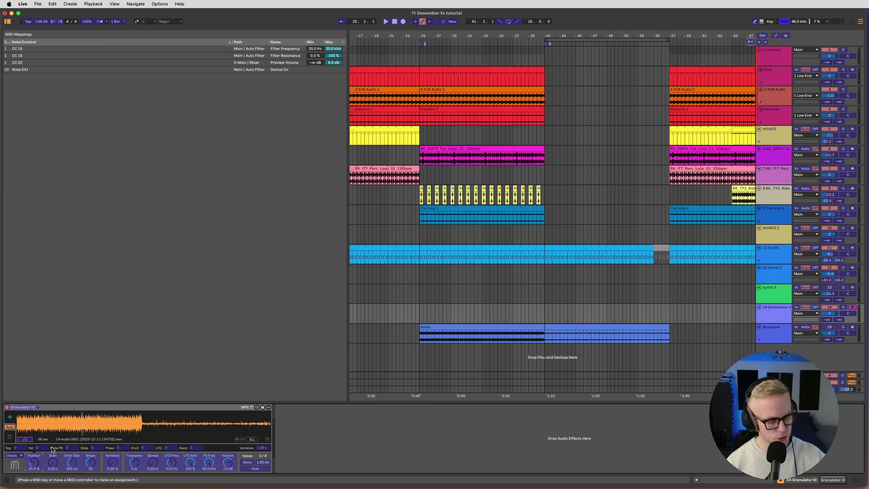
pyautogui.click(54, 465)
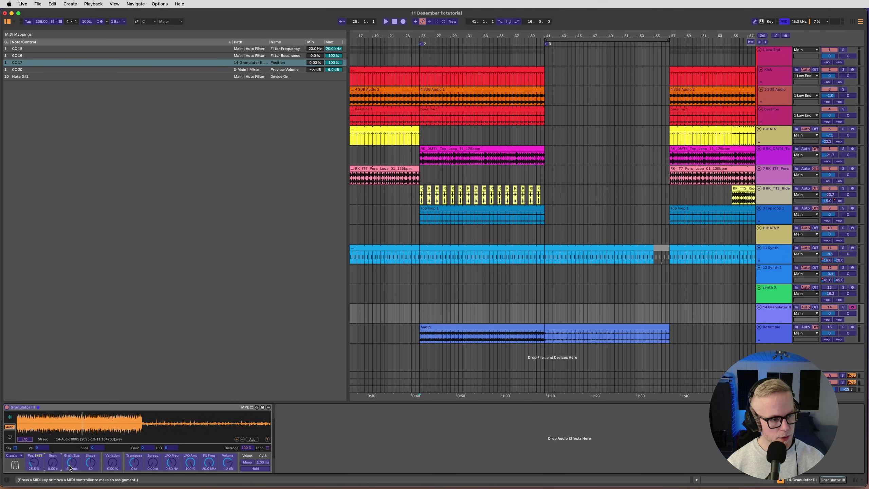
pyautogui.click(73, 466)
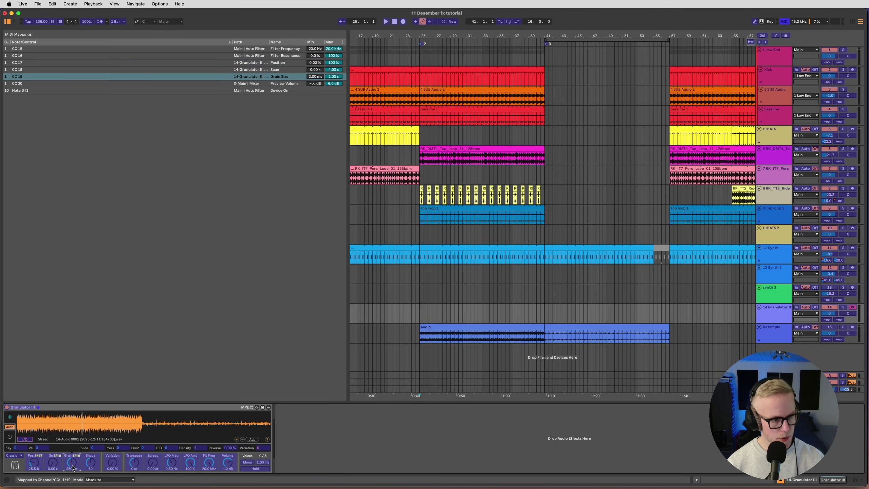
pyautogui.click(116, 467)
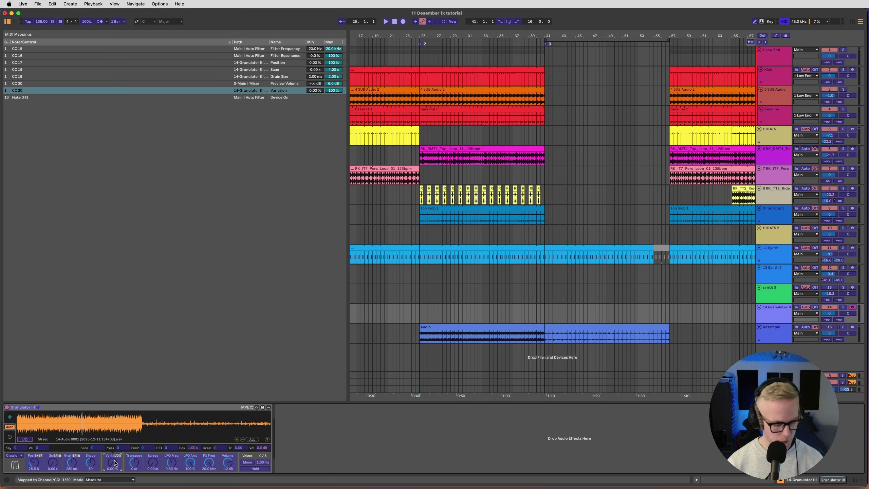
pyautogui.press('super+m')
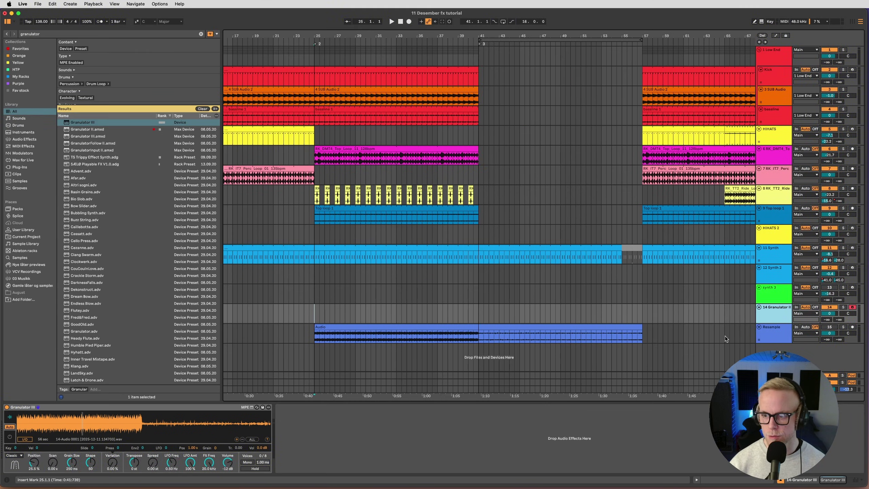
# Search the browser for "val" and add ValhallaSupermassive after Granulator III, moving its plugin window over the arrangement and hiding it.
pyautogui.press('super+f')
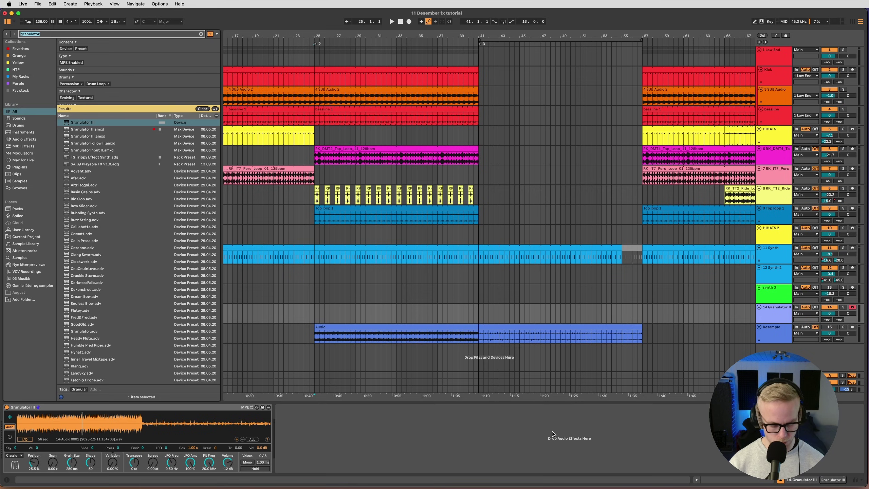
pyautogui.write('val')
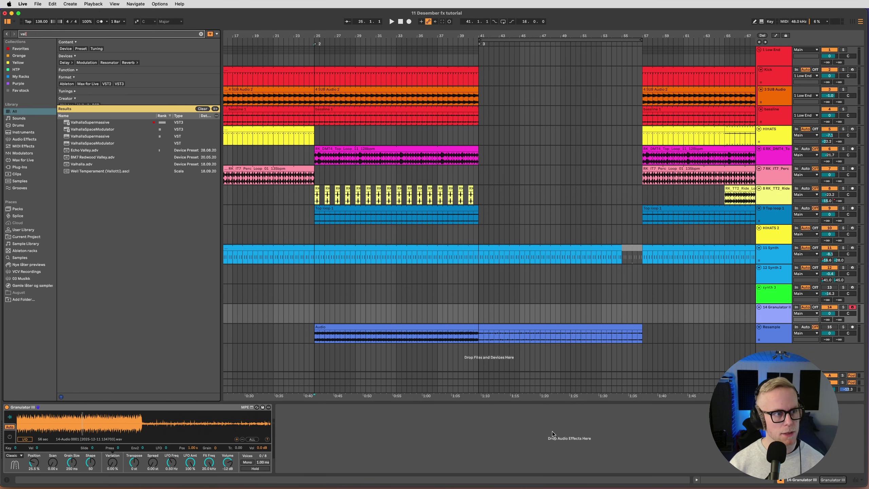
pyautogui.moveTo(107, 126); pyautogui.dragTo(335, 429)
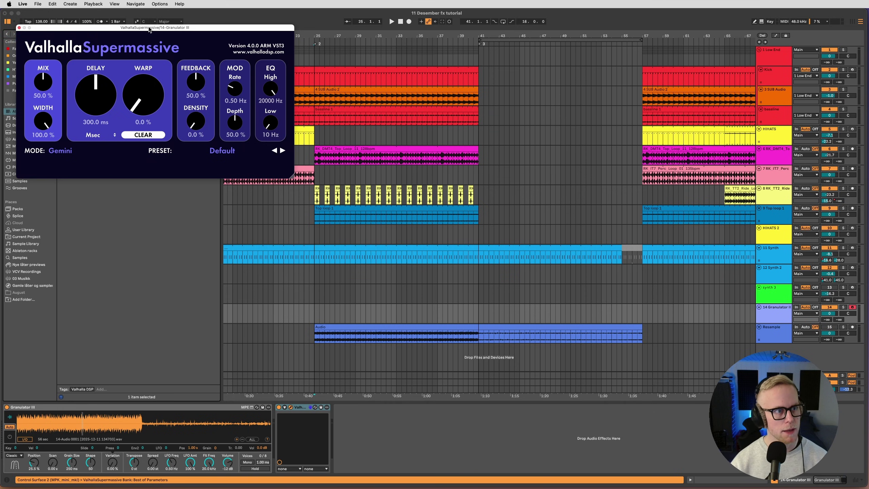
pyautogui.moveTo(149, 30); pyautogui.dragTo(496, 133)
pyautogui.click(291, 407)
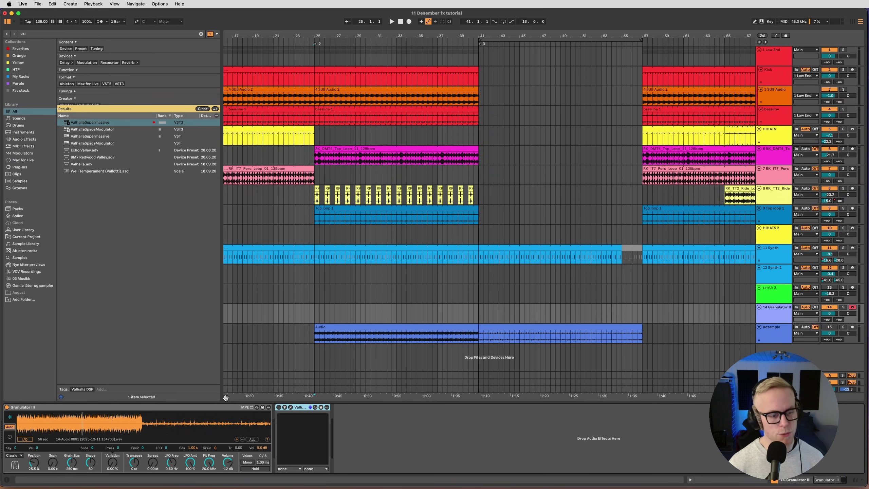
# Lower Granulator III's Grain Size to about 13.9 ms and reopen the ValhallaSupermassive window.
pyautogui.click(120, 422)
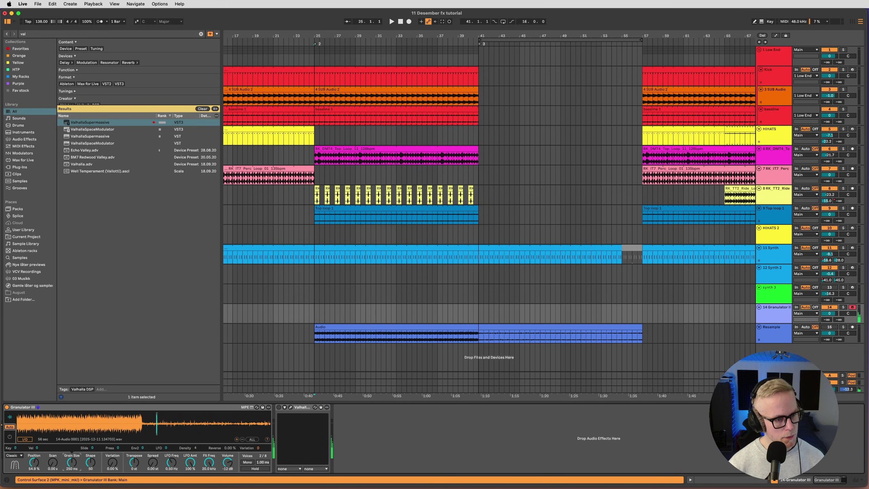
pyautogui.moveTo(72, 462); pyautogui.dragTo(72, 475)
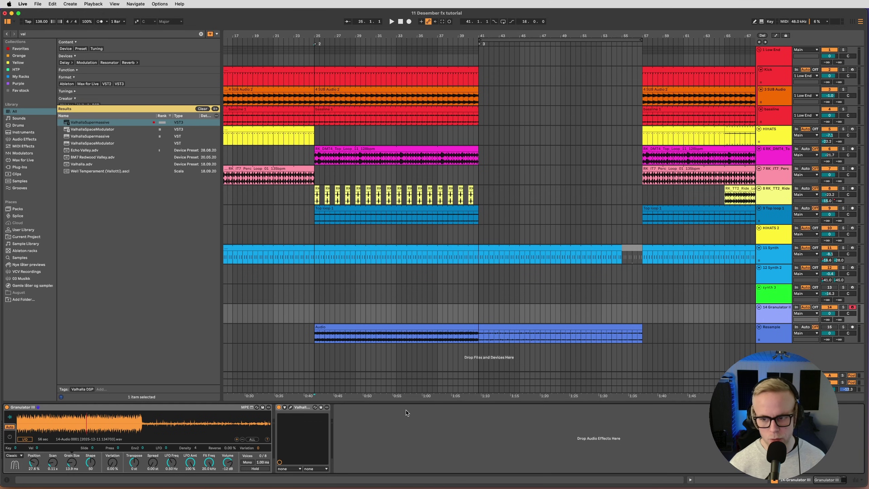
pyautogui.click(291, 407)
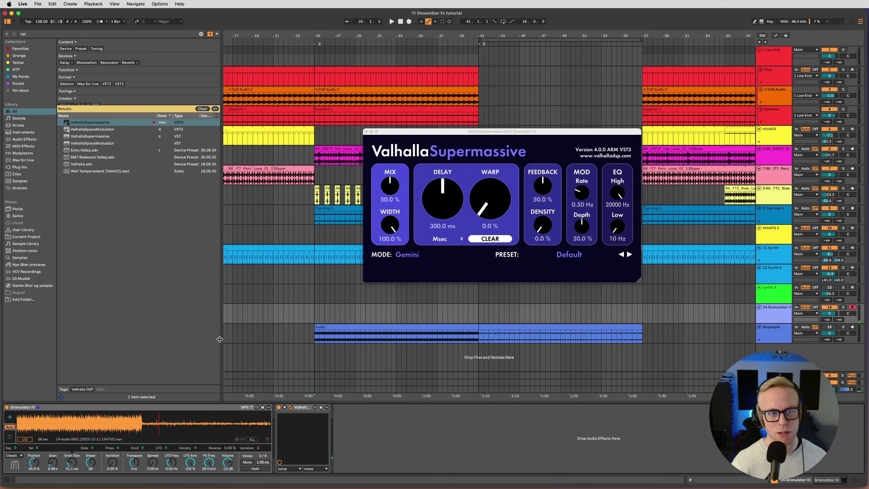
# Insert a two-bar MIDI clip at bar 9 on the Granulator III track and add an audio track below it named "Resample fx".
pyautogui.hscroll(-5, 263, 313)
pyautogui.click(292, 312)
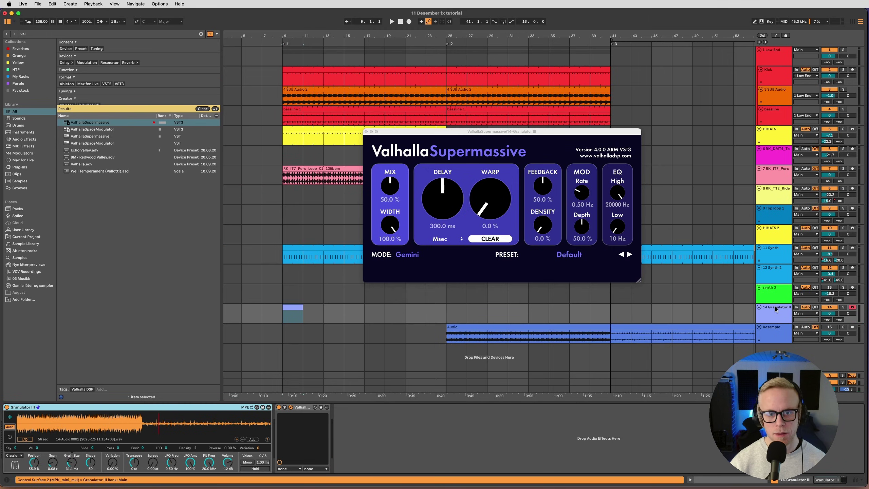
pyautogui.press('super+t')
pyautogui.press('super+r')
pyautogui.write('Resample')
pyautogui.press('Return')
pyautogui.write('fx')
pyautogui.press('Return')
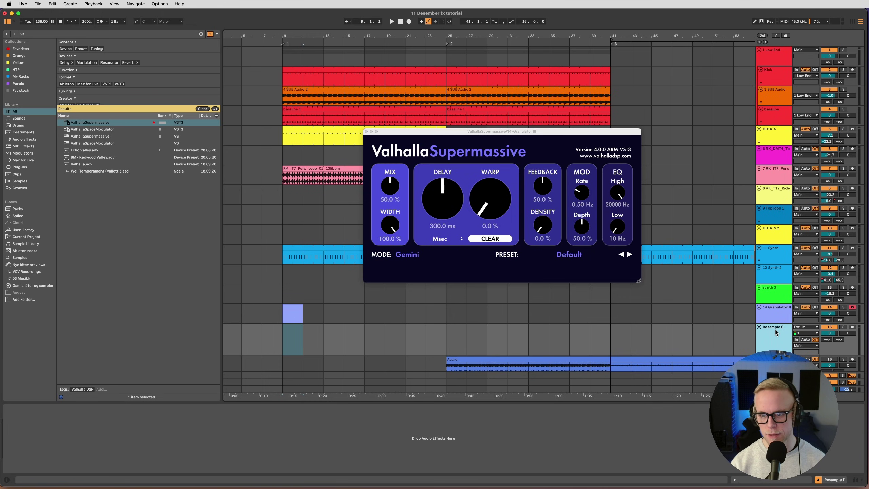
# Set the Resample fx track's audio input to 14-Granulator III, widen the track headers, then deactivate the track and arm it for recording.
pyautogui.click(806, 327)
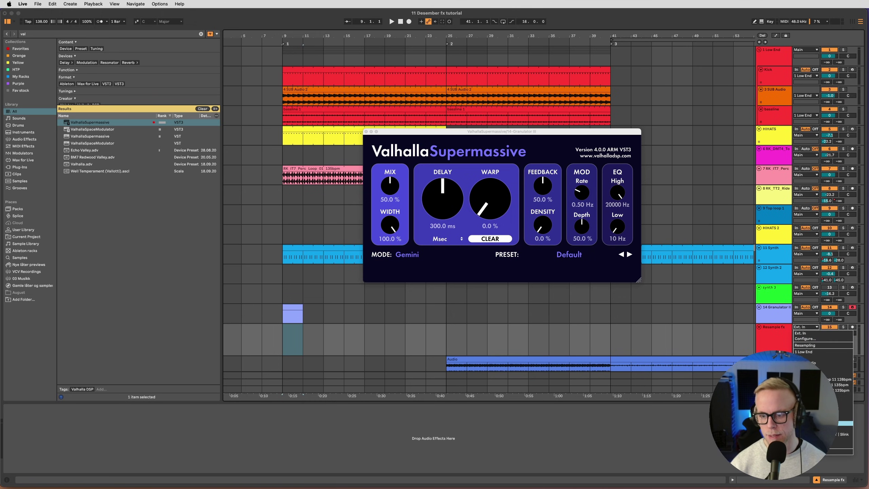
pyautogui.click(802, 424)
pyautogui.click(770, 339)
pyautogui.moveTo(756, 339); pyautogui.dragTo(735, 339)
pyautogui.click(826, 327)
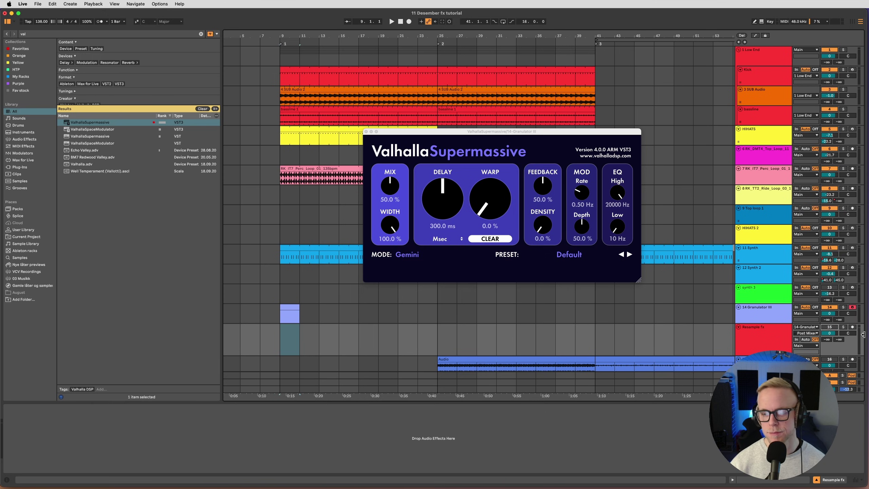
pyautogui.click(852, 326)
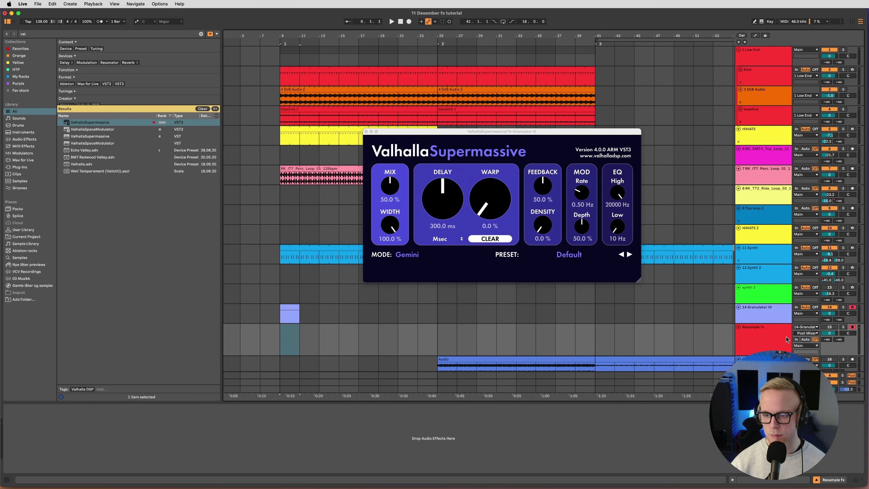
# Try ValhallaSupermassive's Warp at about 24.9 % on the Granulator III track, and load the DottedEighthOrbits preset.
pyautogui.click(297, 307)
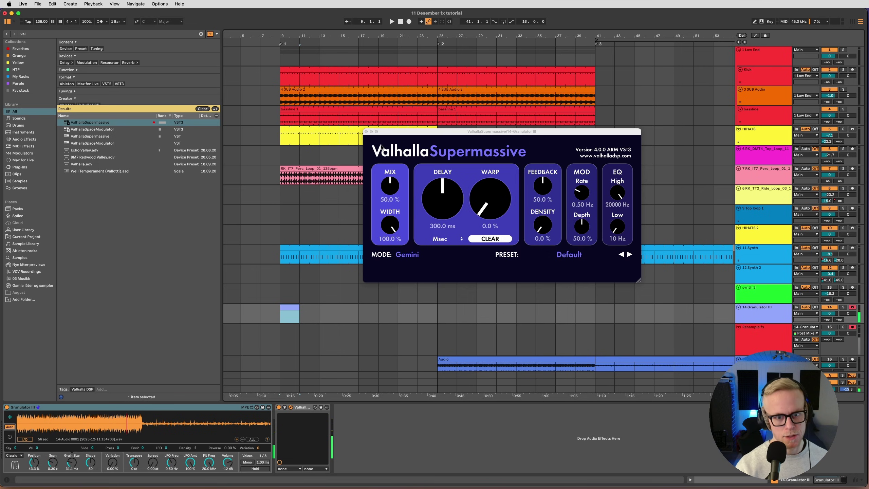
pyautogui.moveTo(491, 199); pyautogui.dragTo(491, 188)
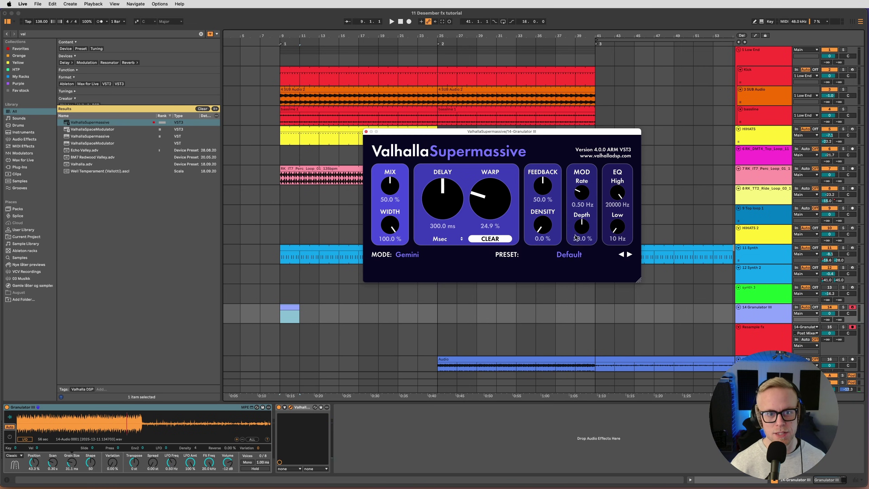
pyautogui.click(628, 254)
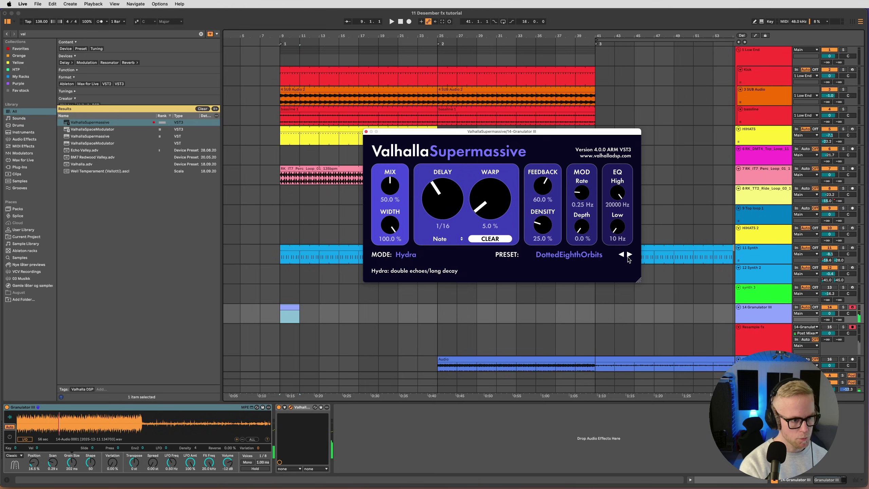
# Play the arrangement from bar 9 to audition the Granulator III sound with the reverb, and return the insert marker to bar 9.
pyautogui.click(781, 332)
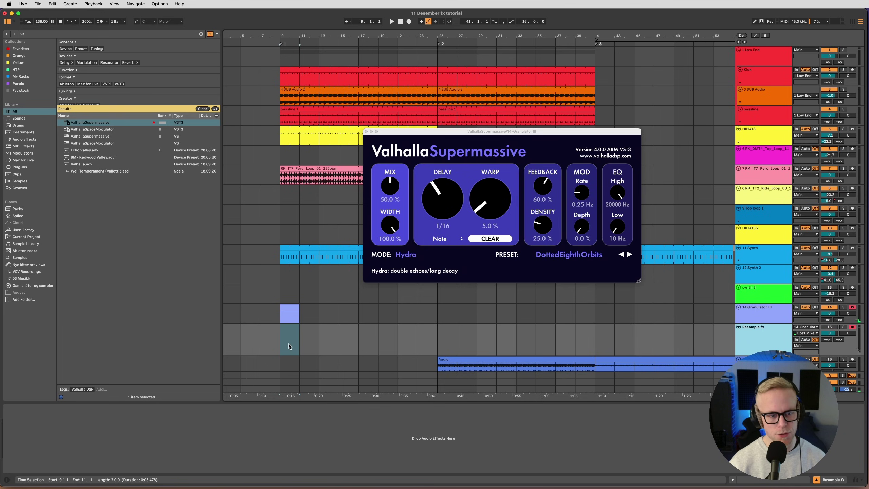
pyautogui.click(280, 338)
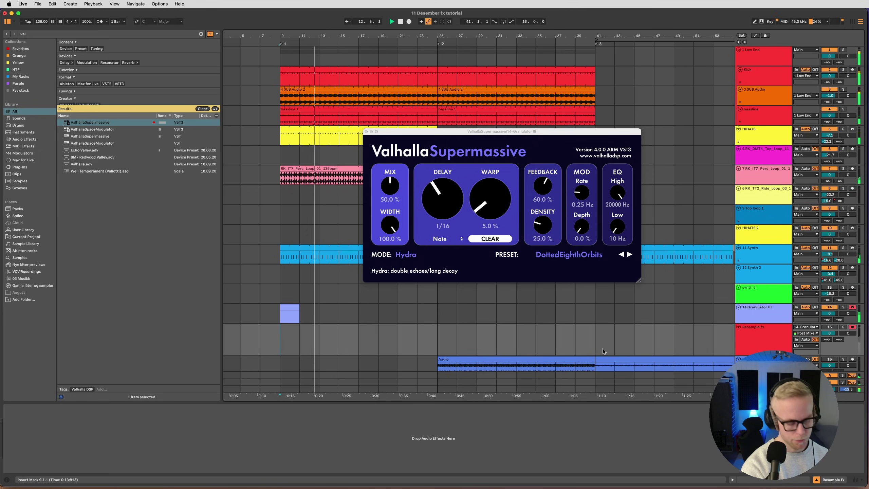
pyautogui.press('Up')
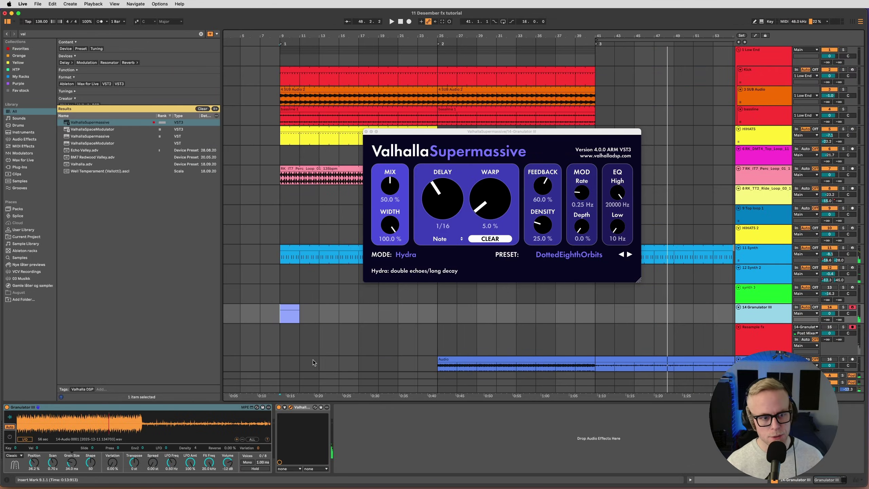
pyautogui.click(277, 331)
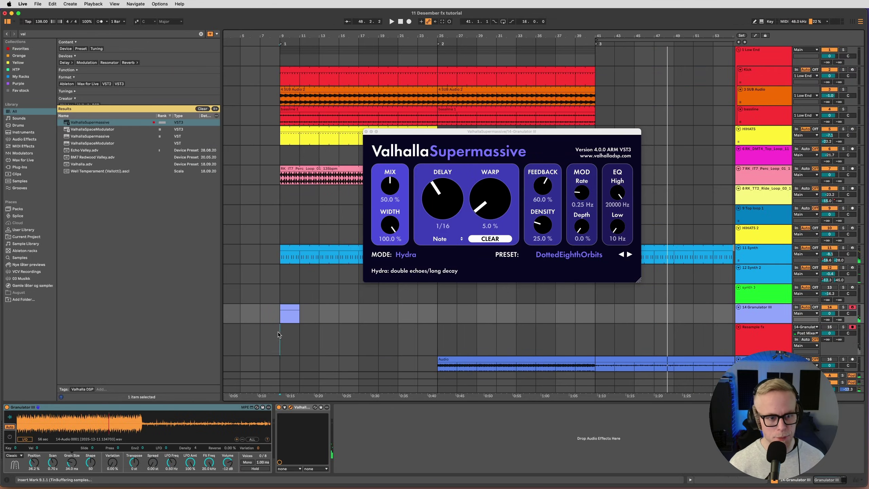
pyautogui.click(279, 313)
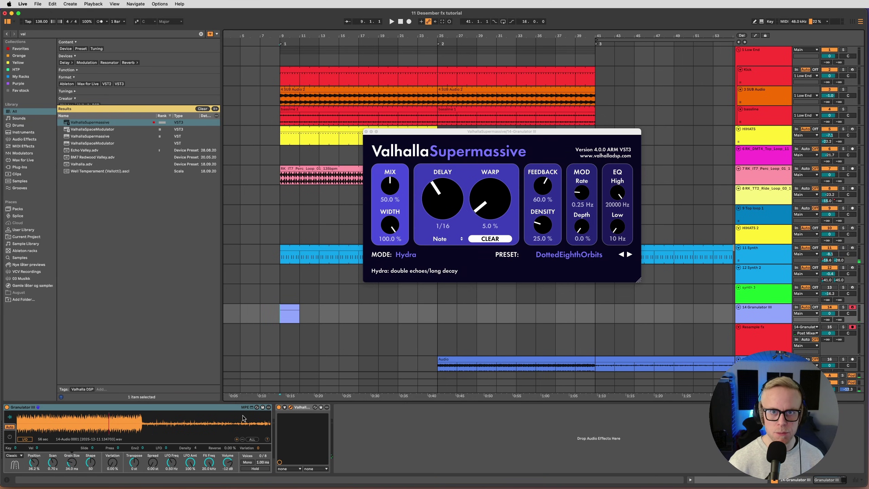
pyautogui.click(782, 334)
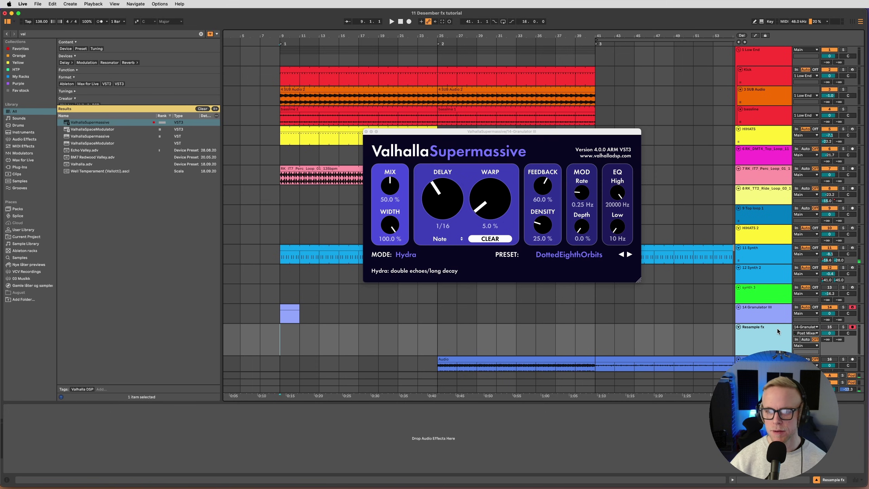
pyautogui.click(774, 321)
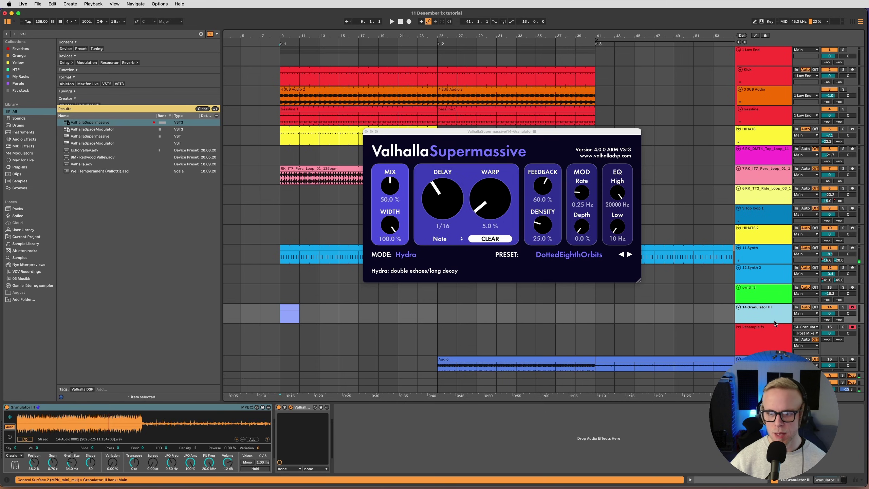
pyautogui.click(773, 339)
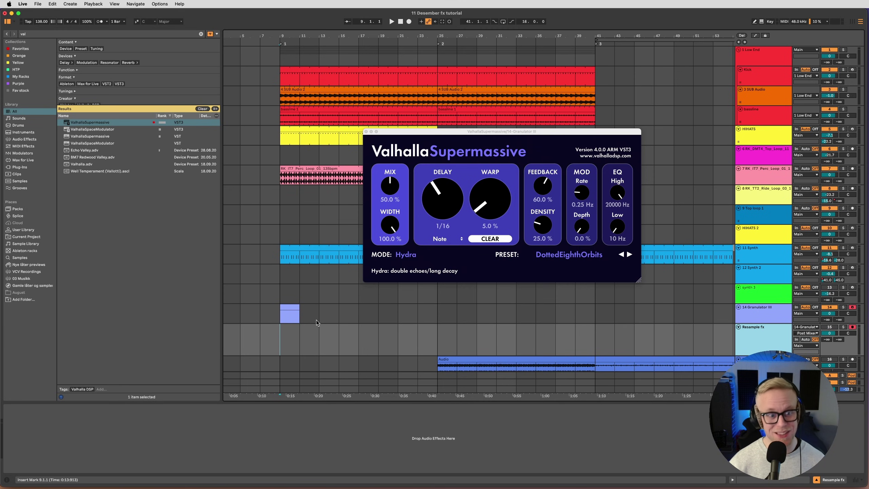
# Delete the MIDI clip at bar 9 from the Granulator III track, select the Resample fx track and close the ValhallaSupermassive window.
pyautogui.moveTo(307, 316); pyautogui.dragTo(280, 317)
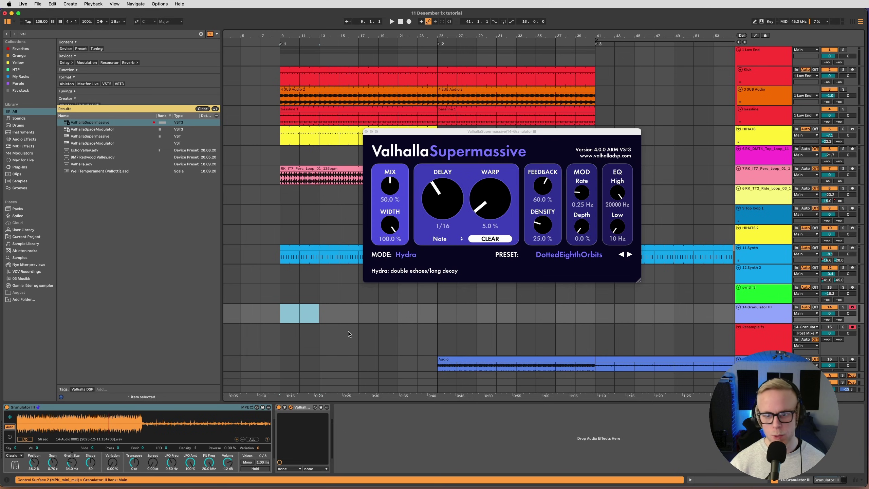
pyautogui.click(759, 337)
pyautogui.scroll(-1, 763, 325)
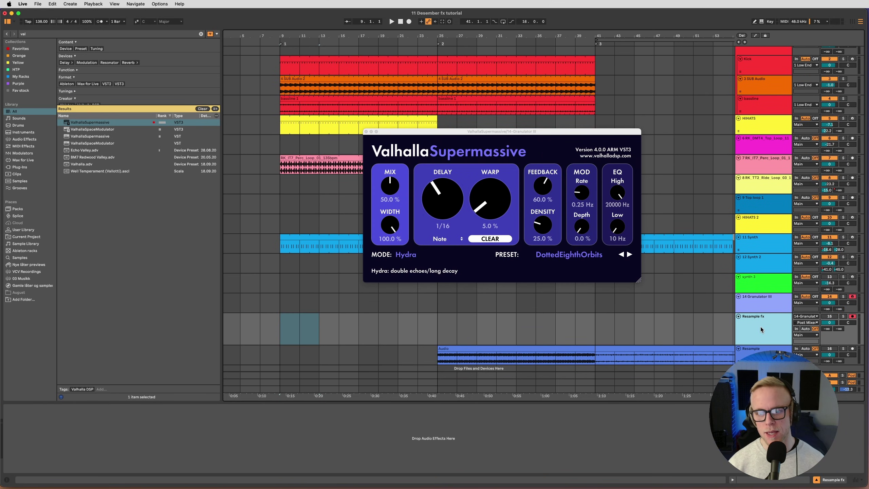
pyautogui.click(764, 303)
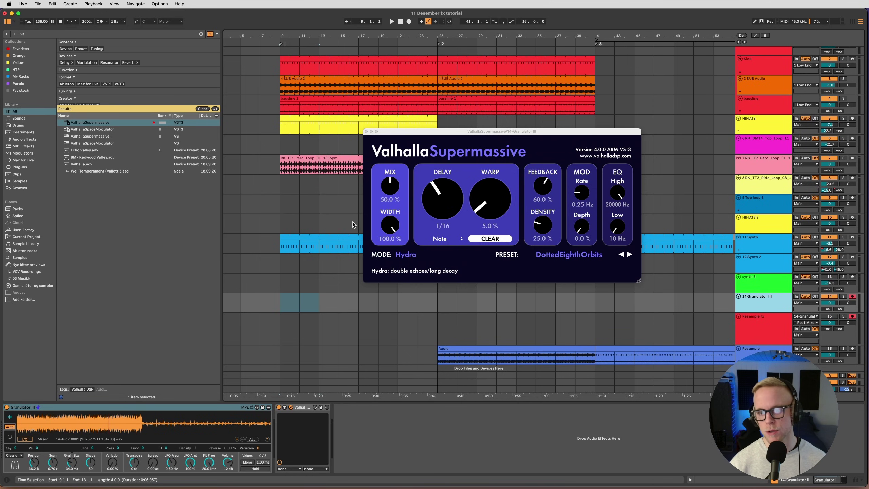
pyautogui.click(764, 327)
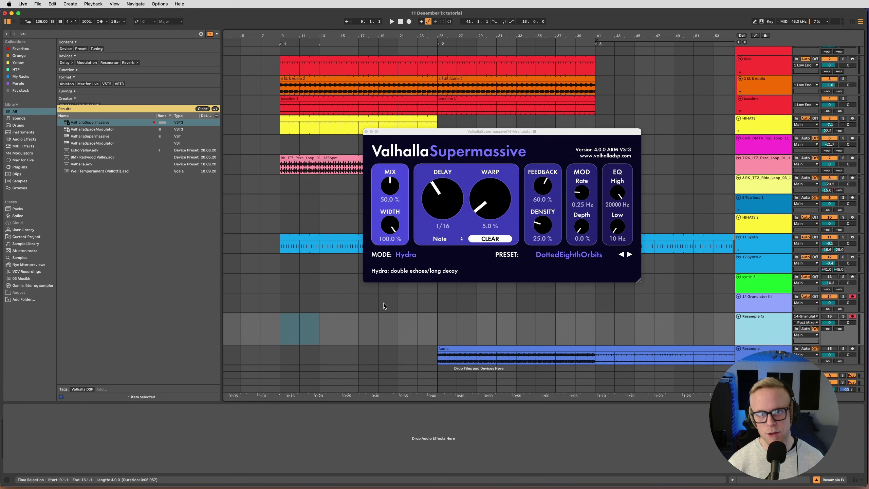
pyautogui.click(366, 131)
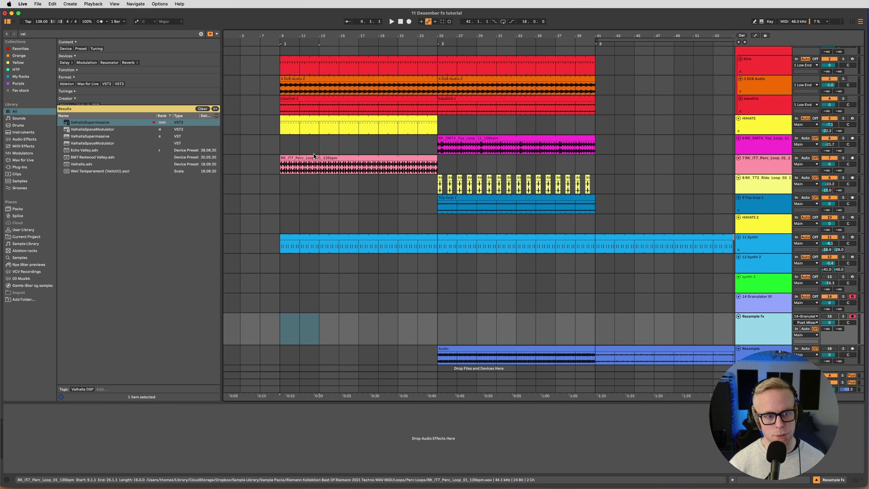
# Record the Granulator III performance into the Resample fx track from bar 9, switching ValhallaSupermassive presets, including Dreamy Delays, while recording.
pyautogui.click(409, 22)
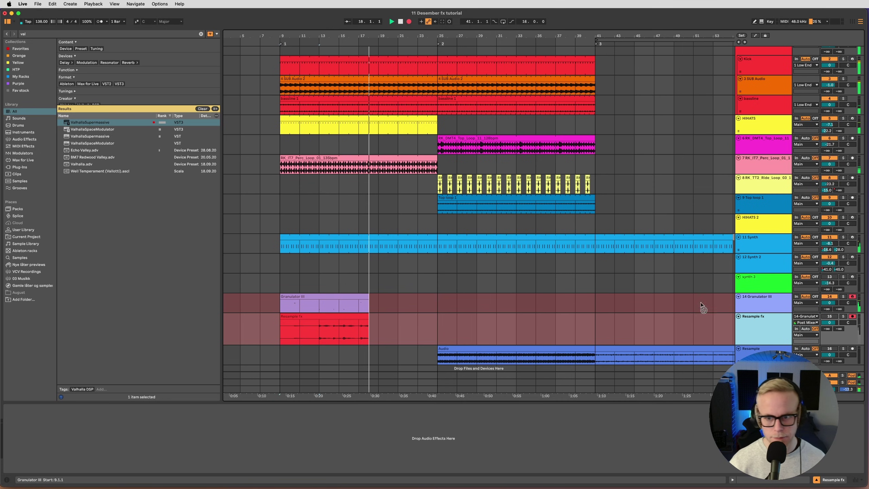
pyautogui.click(763, 301)
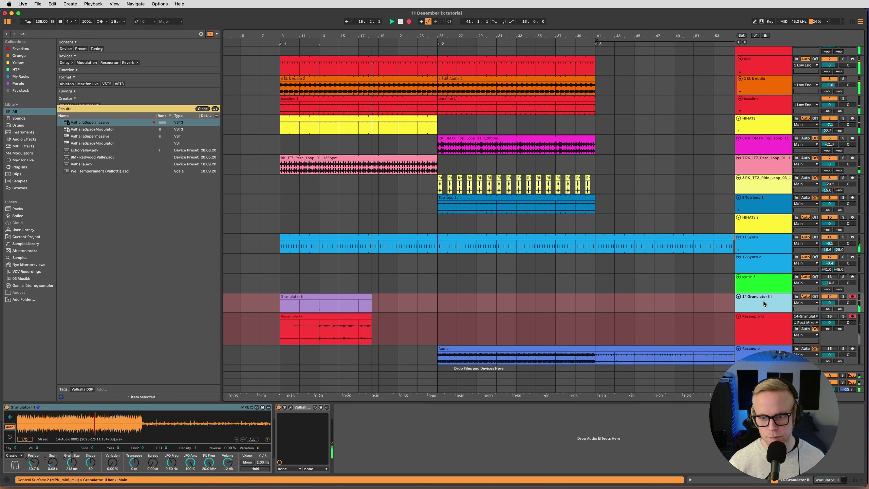
pyautogui.click(291, 407)
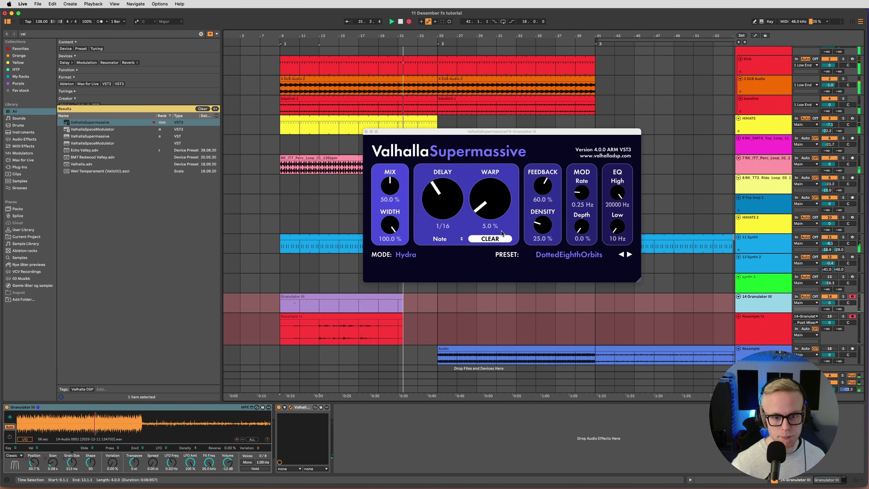
pyautogui.click(627, 255)
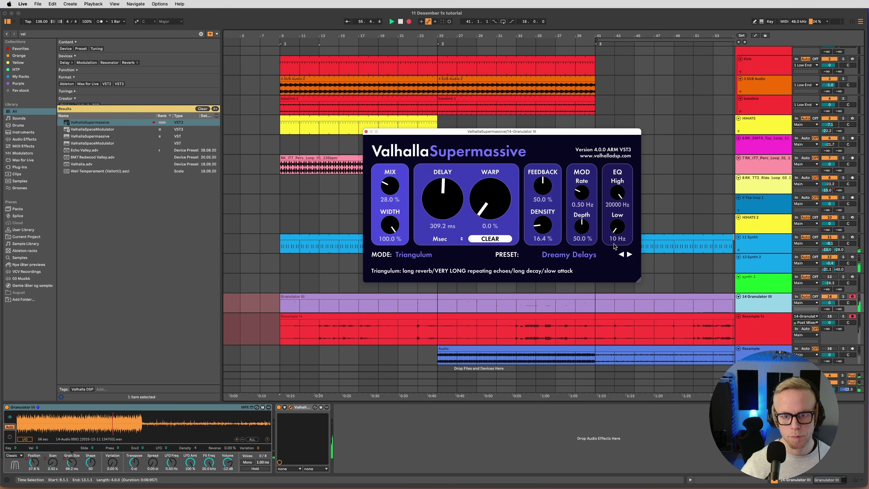
pyautogui.click(622, 255)
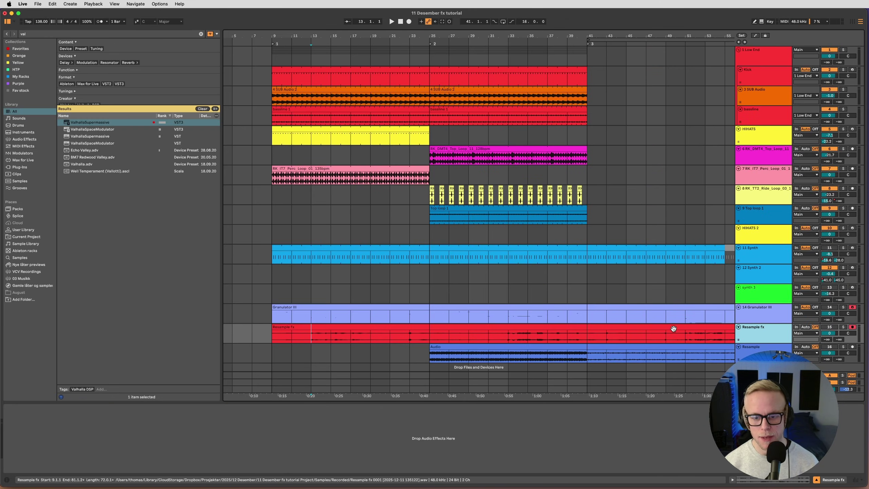
# Set the Resample fx track's A-Reverb send to about -8.0 dB and look over the recorded clip.
pyautogui.click(686, 333)
pyautogui.scroll(-2, 585, 313)
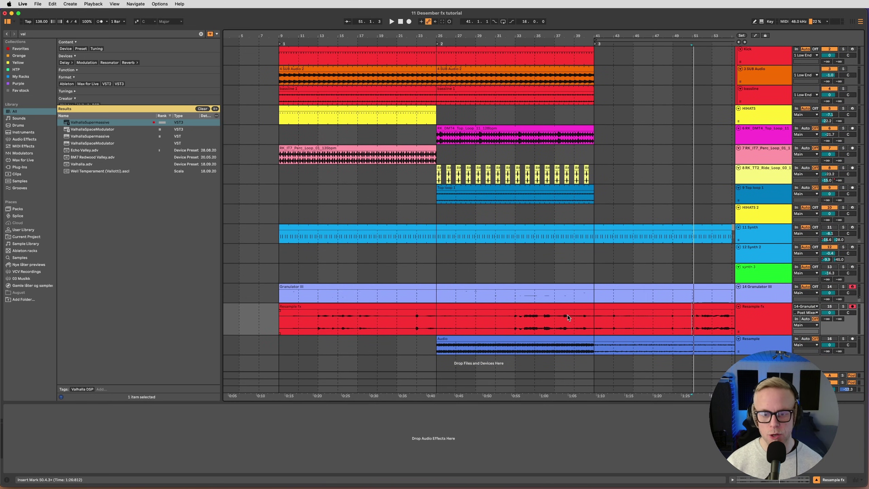
pyautogui.moveTo(828, 320); pyautogui.dragTo(828, 315)
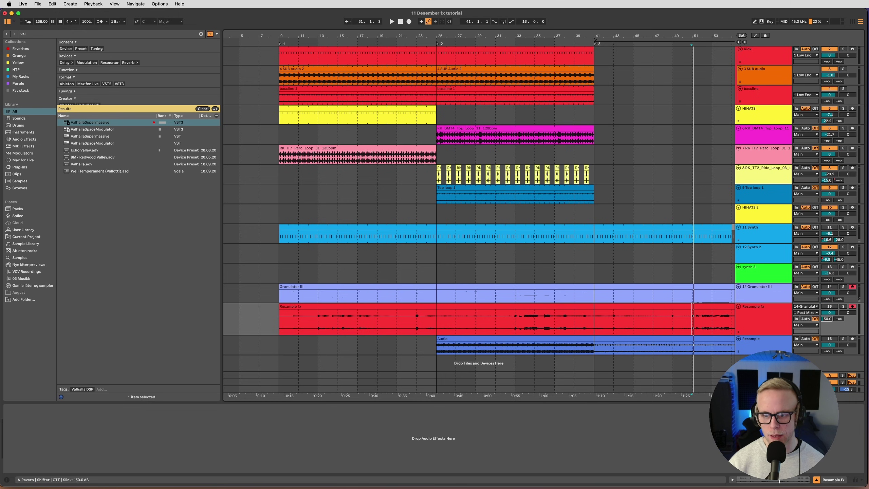
pyautogui.hscroll(10, 701, 320)
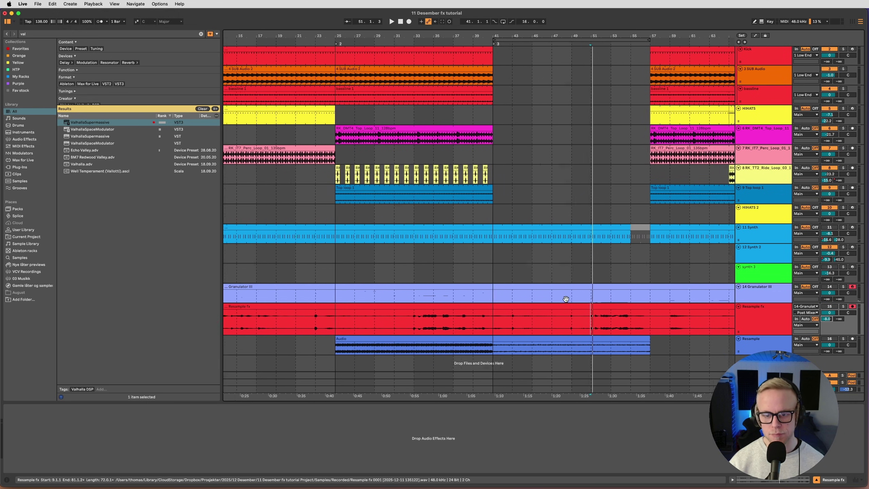
pyautogui.click(651, 299)
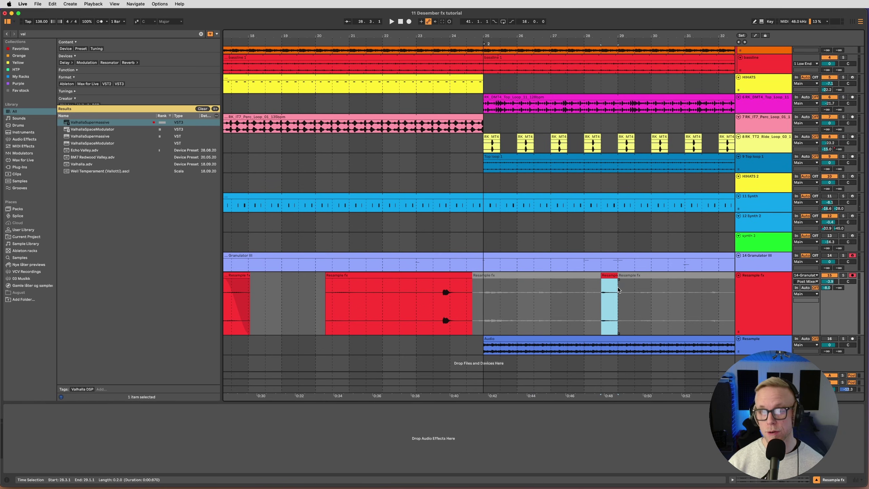
# Play the arrangement from bar 25 to audition it with the deactivated Resample fx sections.
pyautogui.hscroll(5, 650, 295)
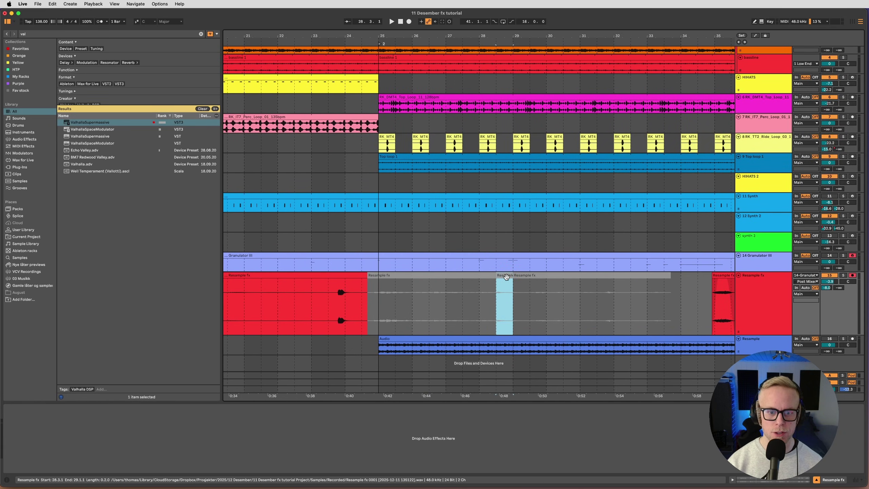
pyautogui.click(381, 298)
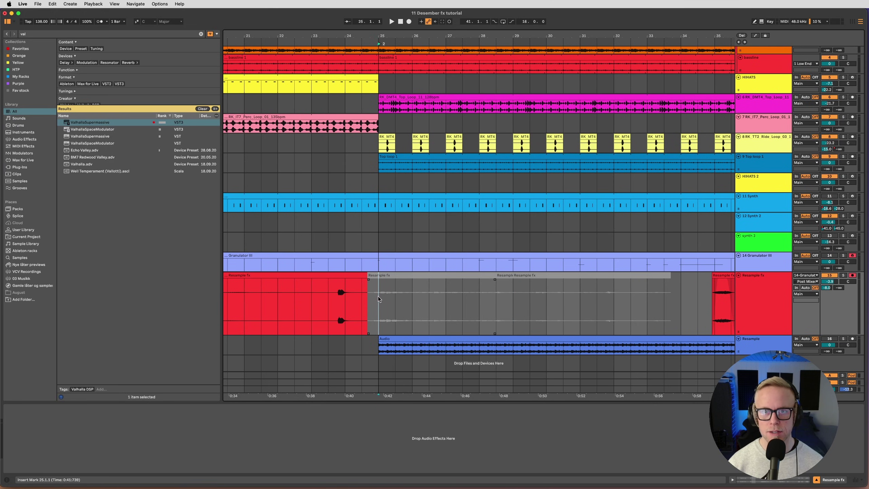
pyautogui.press('space')
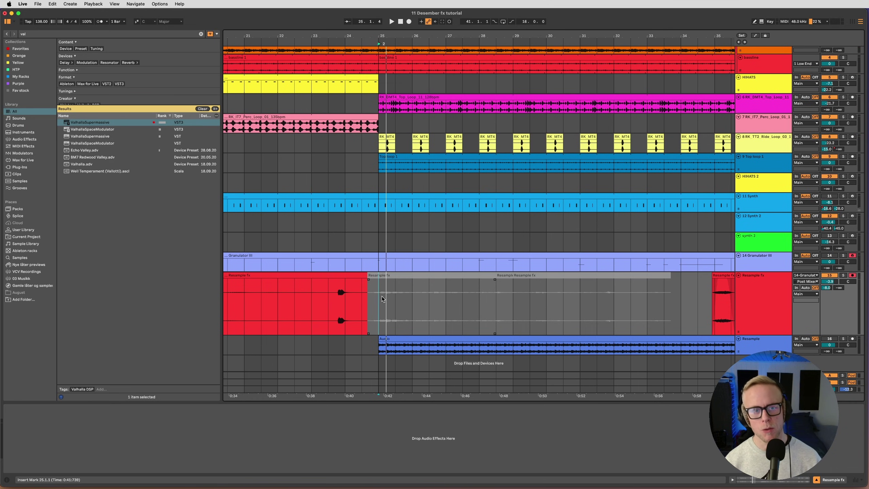
pyautogui.press('space')
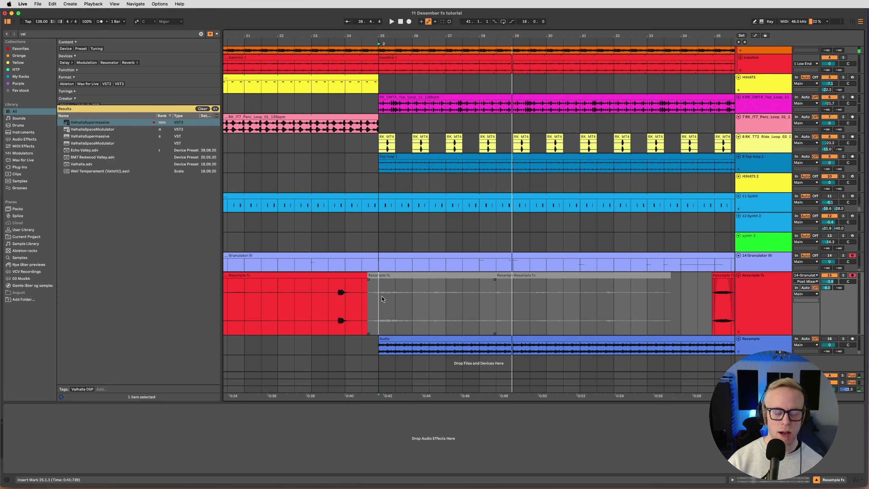
pyautogui.scroll(-6, 504, 34)
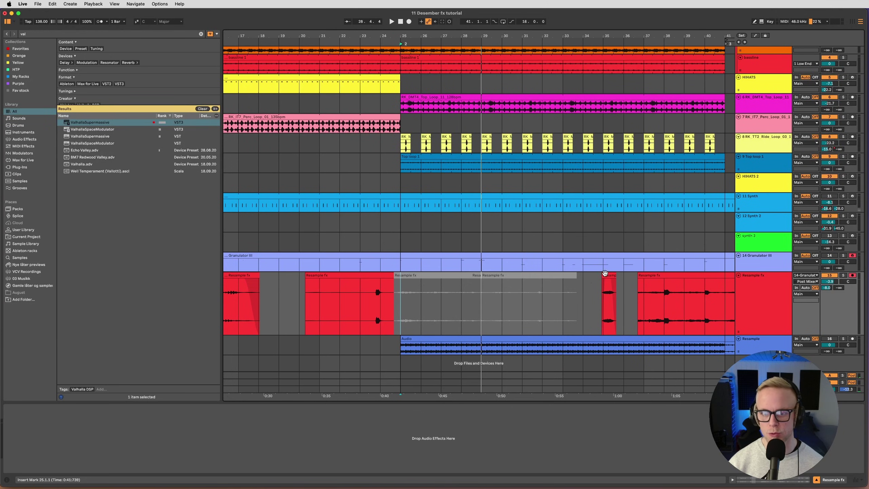
pyautogui.press('space')
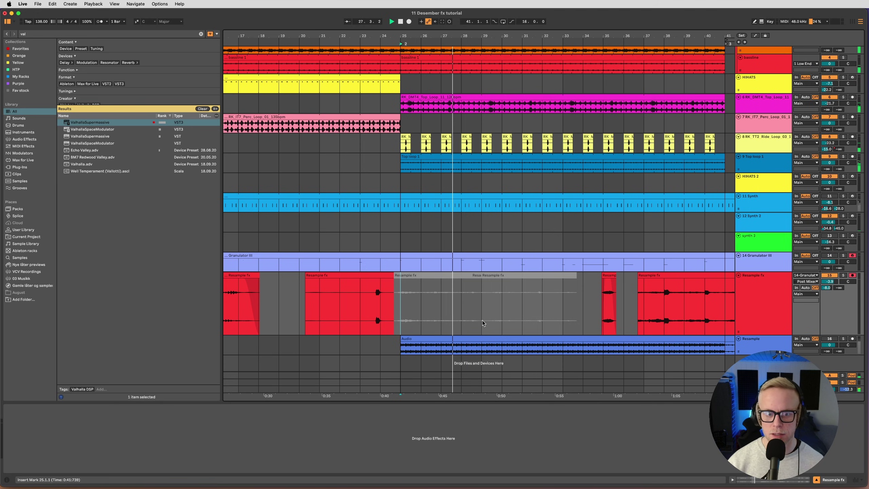
# Split off the section from bar 27 to bar 28 of the deactivated Resample fx audio, reactivate it and play it.
pyautogui.moveTo(461, 309); pyautogui.dragTo(439, 272)
pyautogui.press('space')
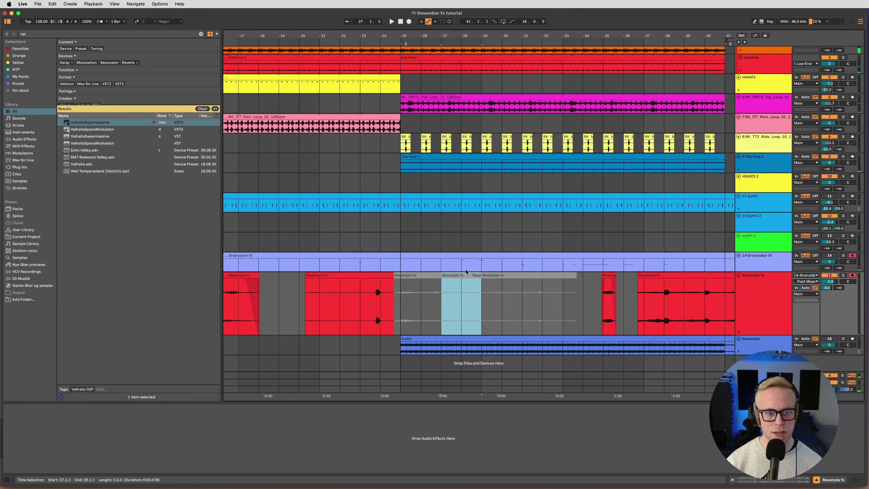
pyautogui.press('z')
pyautogui.click(476, 292)
pyautogui.hscroll(-3, 494, 324)
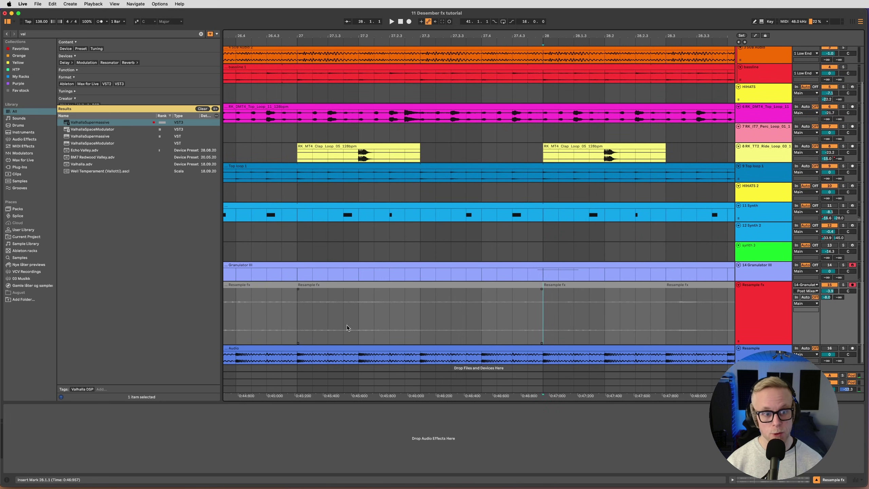
pyautogui.click(327, 286)
pyautogui.click(329, 286)
pyautogui.press('space')
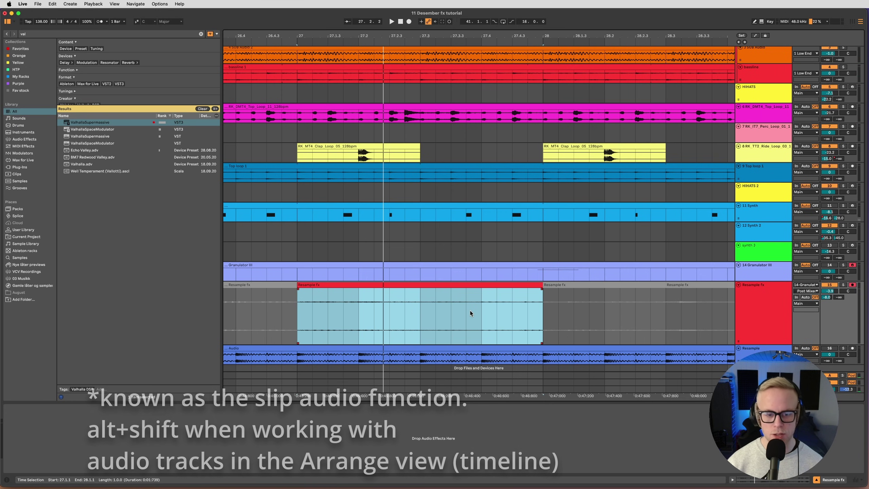
# Slip the audio inside the one-bar Resample fx clip at bar 27 until a hit sits at its start, and audition it.
pyautogui.keyDown('alt'); pyautogui.keyDown('shift'); pyautogui.click(484, 308); pyautogui.keyUp('shift'); pyautogui.keyUp('alt')
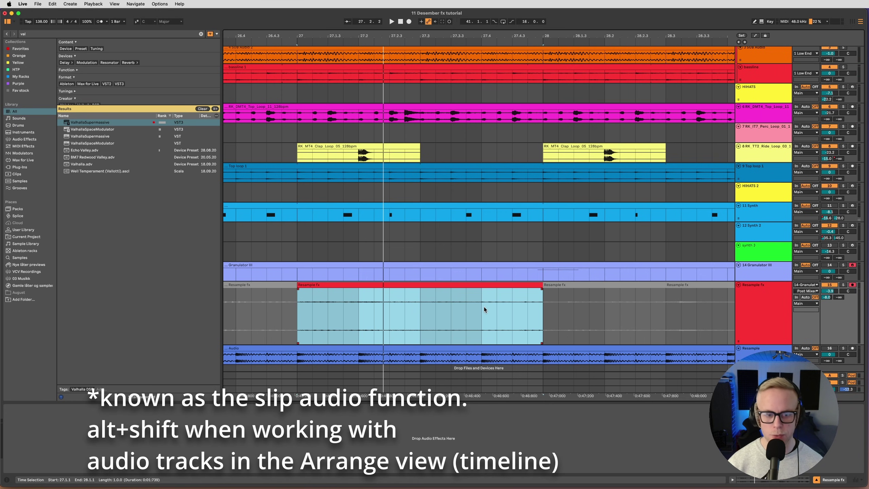
pyautogui.keyDown('alt'); pyautogui.keyDown('shift'); pyautogui.click(479, 306); pyautogui.keyUp('shift'); pyautogui.keyUp('alt')
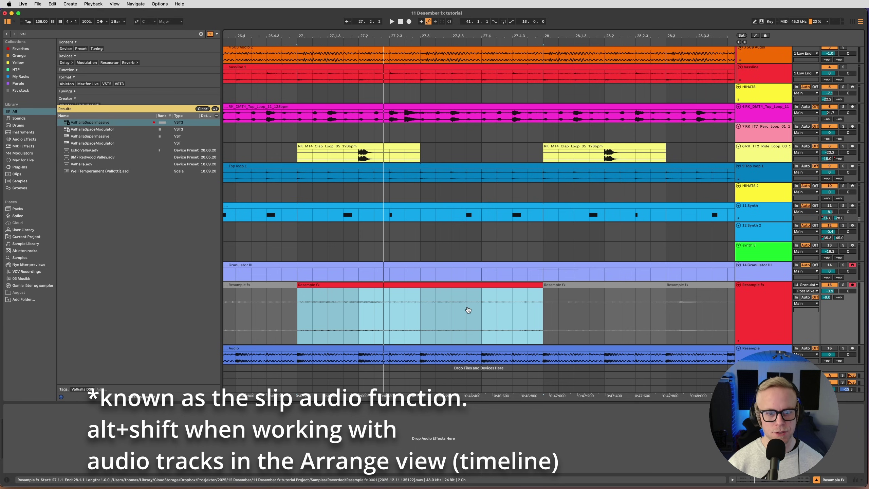
pyautogui.moveTo(469, 304); pyautogui.dragTo(382, 308)
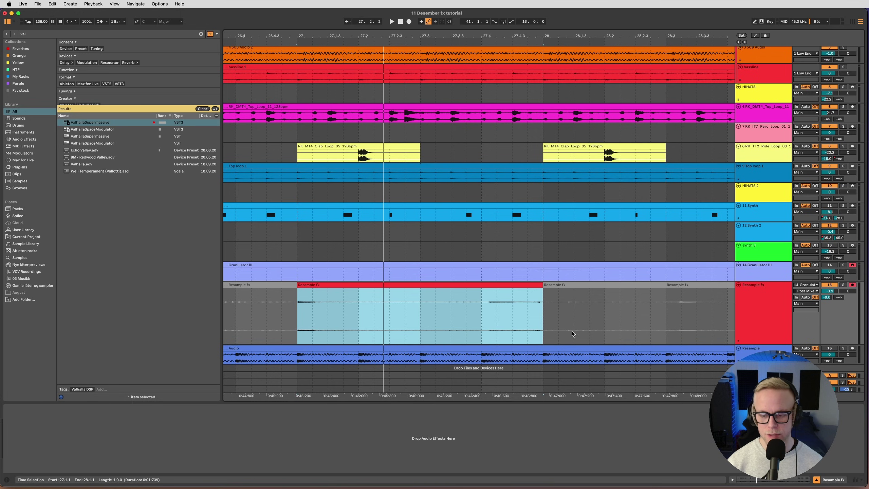
pyautogui.press('space')
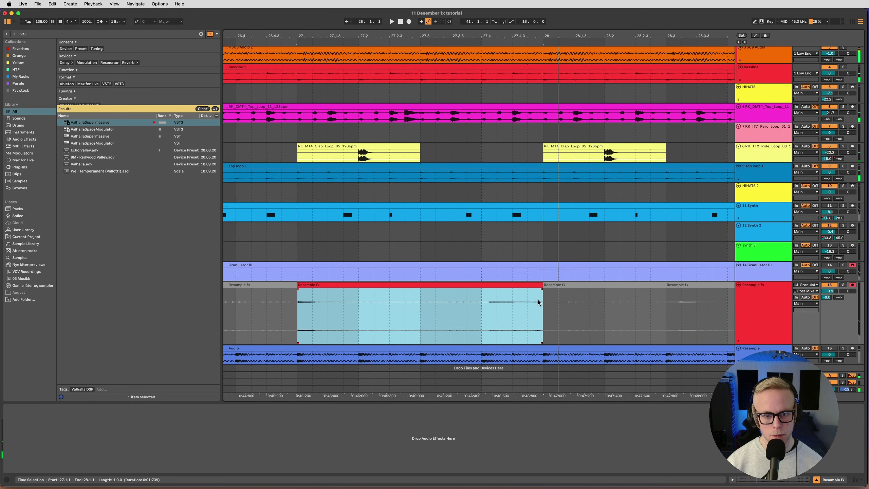
pyautogui.press('space')
# Split the bar 27 Resample fx clip at 27.3.1, slip the second half's audio so a sound starts it, and play both halves.
pyautogui.click(419, 309)
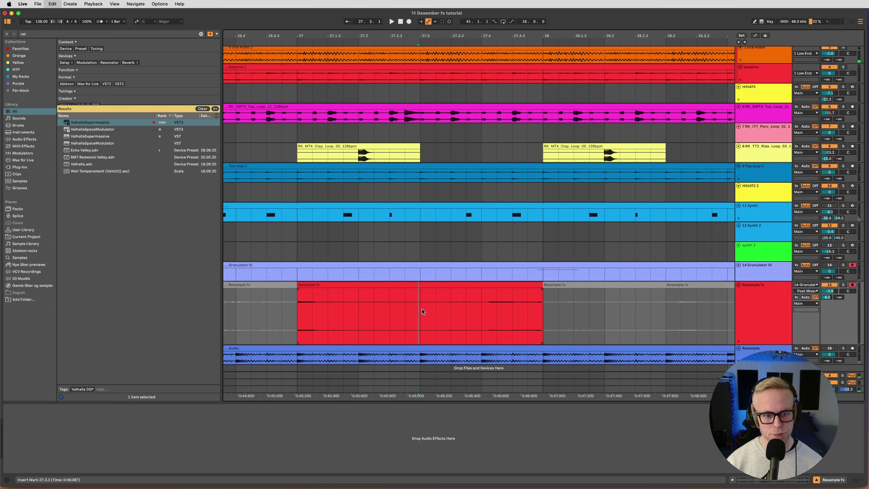
pyautogui.press('super+e')
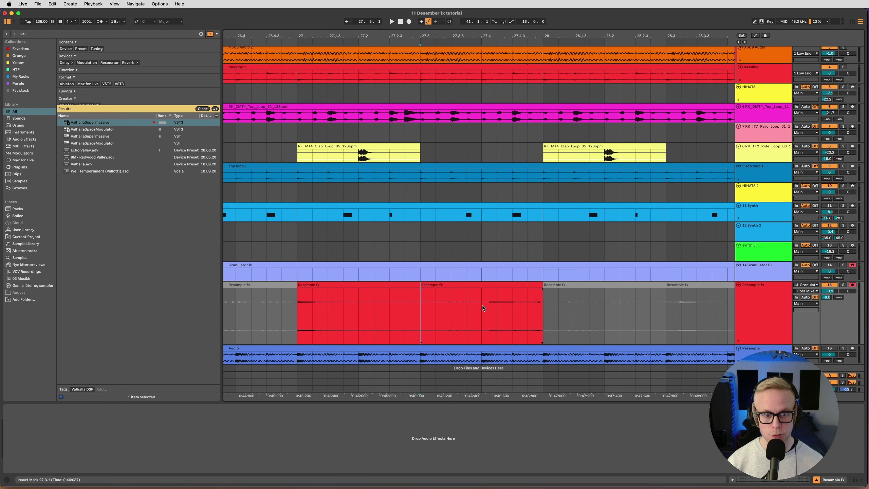
pyautogui.click(498, 318)
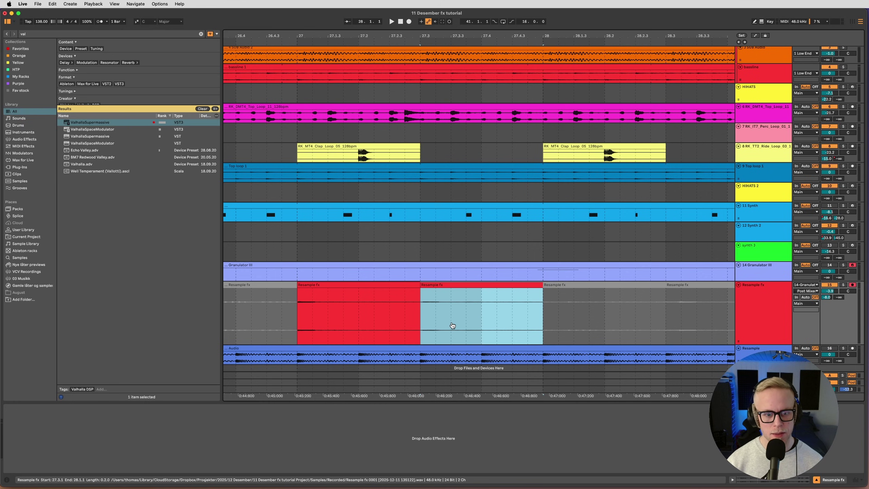
pyautogui.click(357, 296)
pyautogui.press('space')
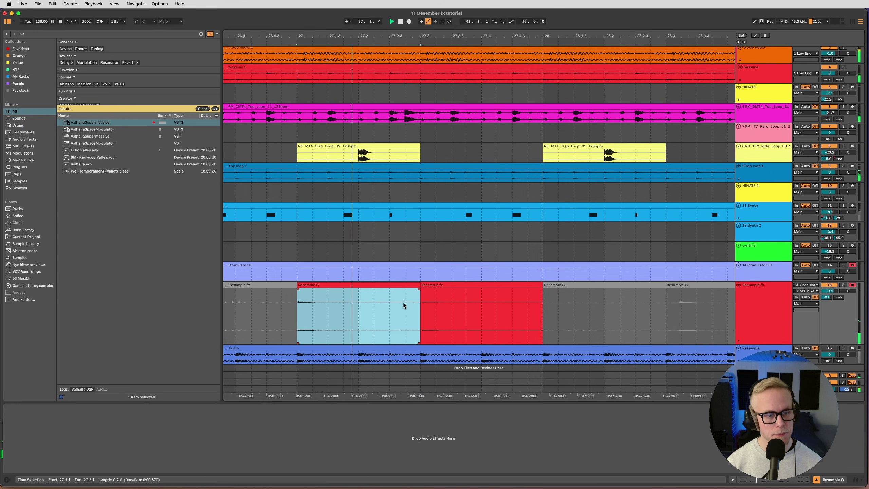
# Raise the gain of the Resample fx clip starting at 27.3.1 and play the passage around it.
pyautogui.click(437, 285)
pyautogui.doubleClick(437, 284)
pyautogui.moveTo(113, 244); pyautogui.dragTo(118, 226)
pyautogui.hotkey('shift', 'Tab')
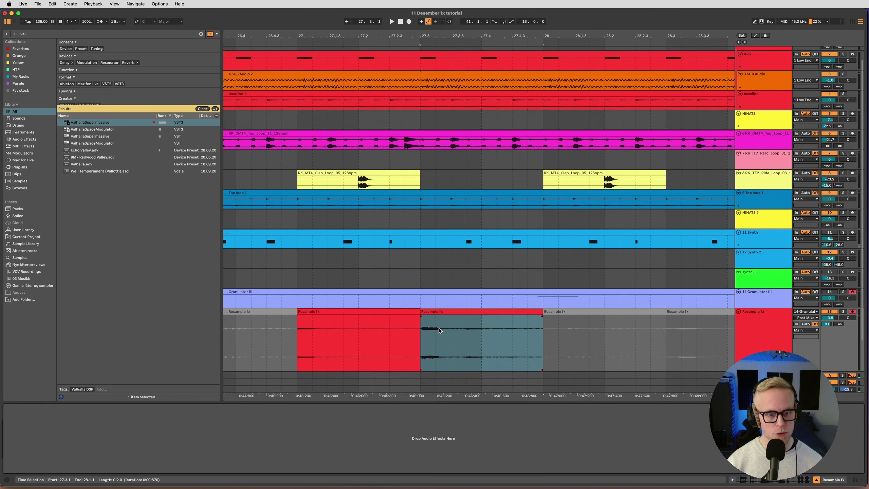
pyautogui.click(490, 334)
pyautogui.click(539, 338)
pyautogui.hscroll(5, 608, 343)
pyautogui.scroll(-2, 608, 343)
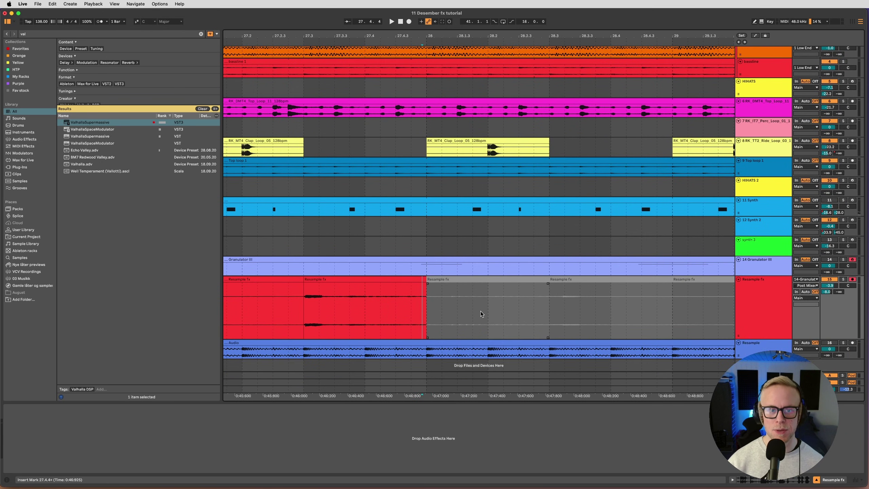
pyautogui.hscroll(-5, 363, 305)
pyautogui.press('space')
# Reactivate the Resample fx section from 28.4.1 to 29.1.1 and move it to start at bar 29.
pyautogui.hscroll(5, 517, 310)
pyautogui.moveTo(433, 312); pyautogui.dragTo(494, 311)
pyautogui.press('0')
pyautogui.scroll(-5, 454, 309)
pyautogui.click(454, 286)
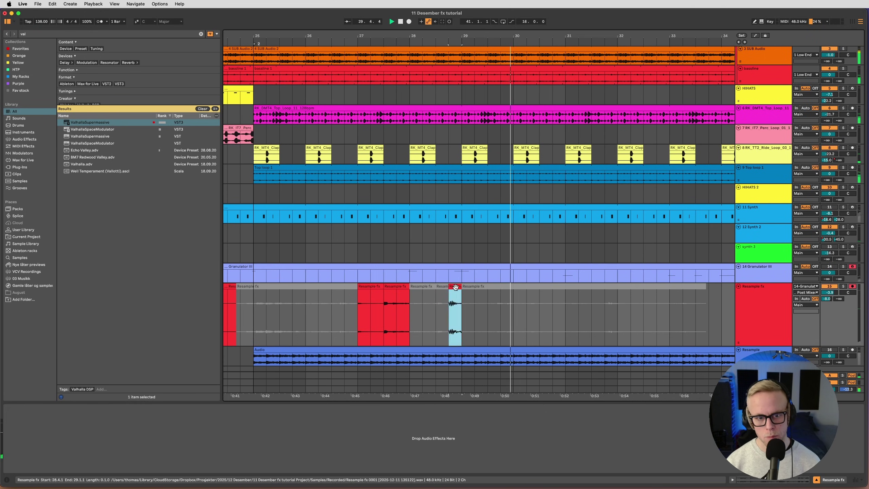
pyautogui.moveTo(455, 286); pyautogui.dragTo(468, 285)
# Split off the Resample fx section from 31.3.1 to 32.1.1, reactivate it and audition it in the arrangement.
pyautogui.moveTo(544, 305); pyautogui.dragTo(567, 304)
pyautogui.press('space')
pyautogui.press('super+e')
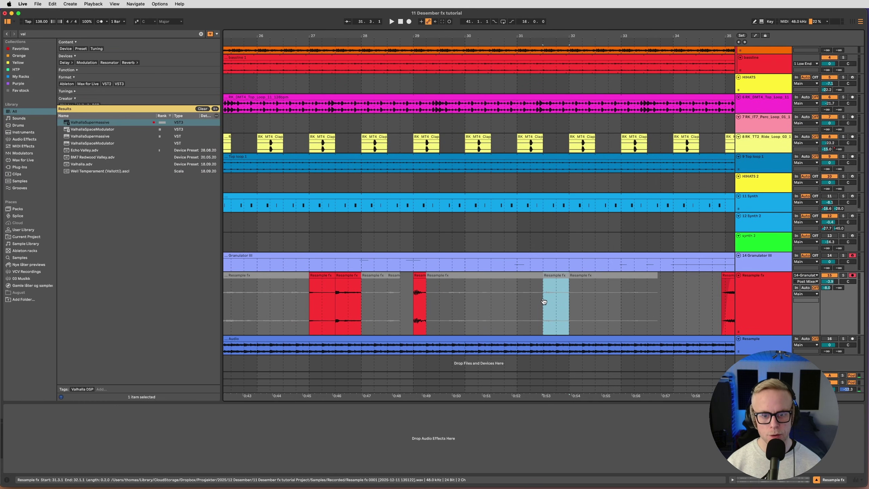
pyautogui.click(551, 291)
pyautogui.click(558, 276)
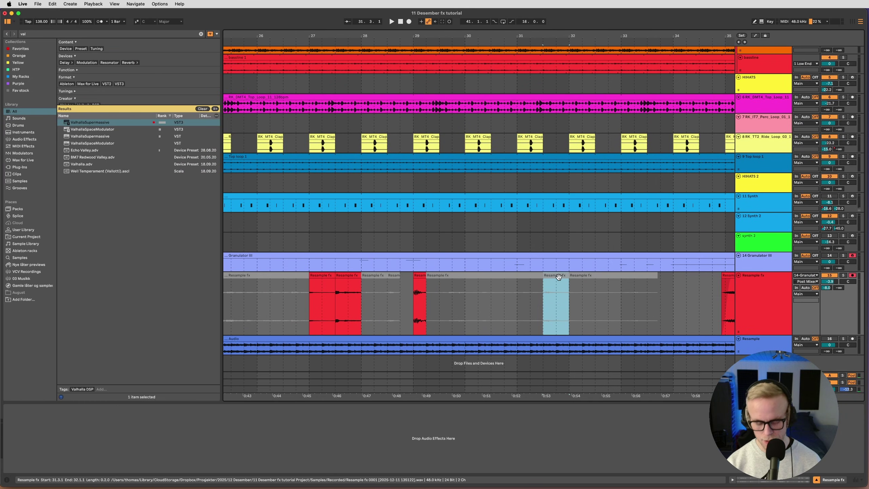
pyautogui.press('z')
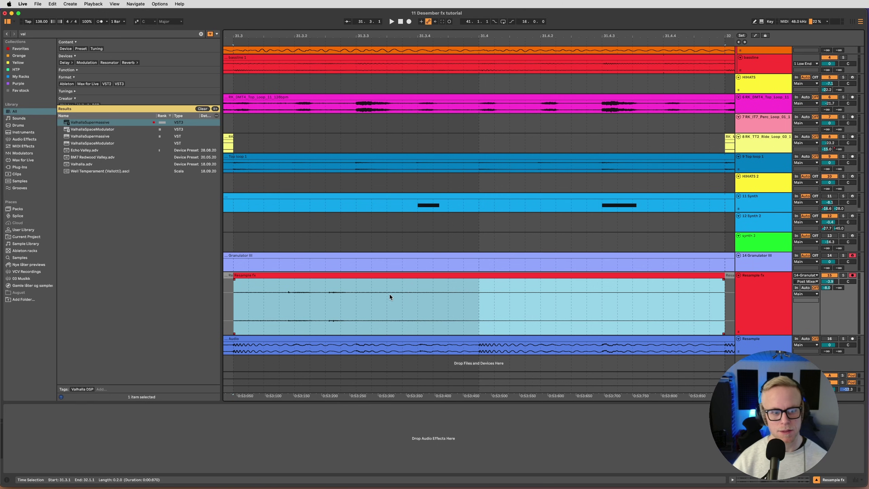
pyautogui.press('x')
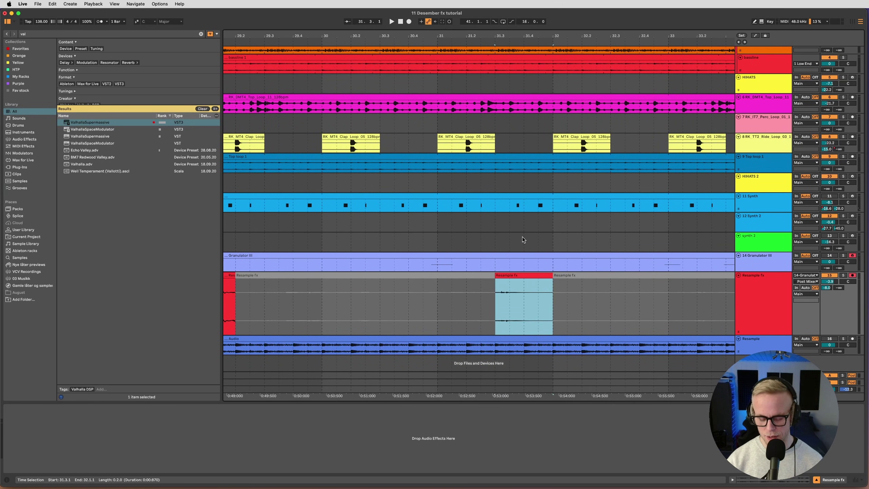
pyautogui.press('space')
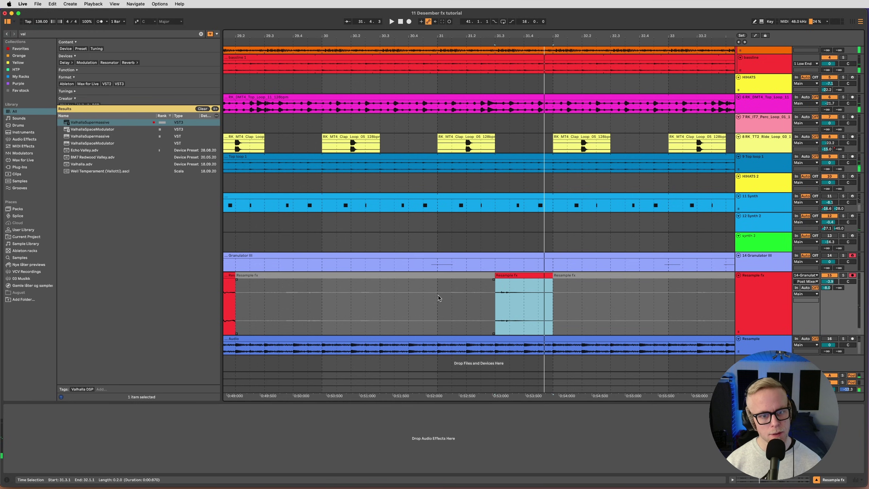
pyautogui.click(430, 301)
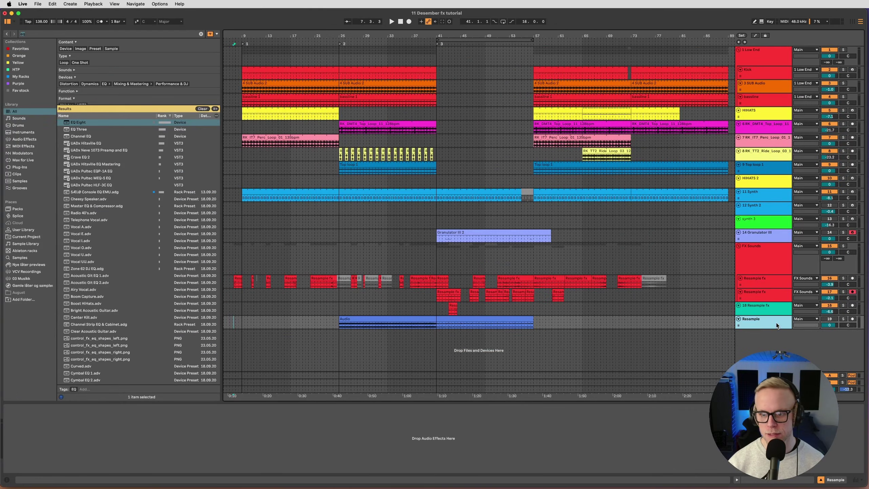
# Play the arrangement from 7.2.1 and reduce the height of the FX Sounds group track.
pyautogui.click(231, 257)
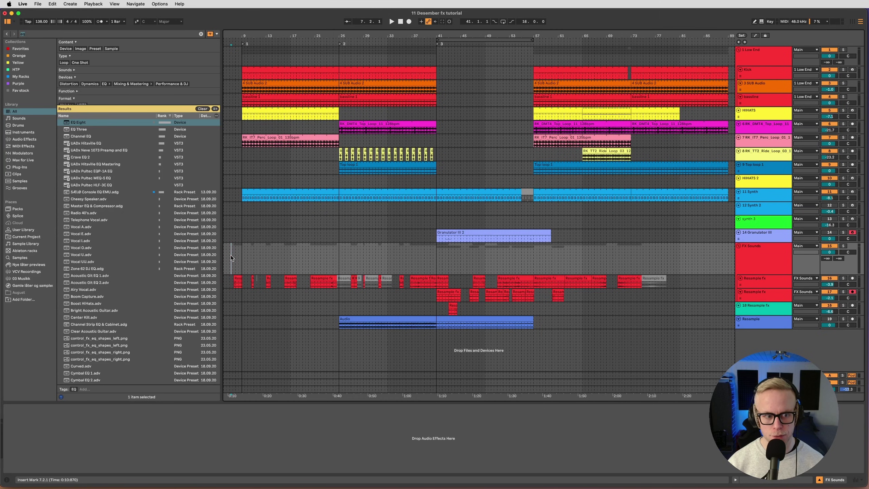
pyautogui.press('space')
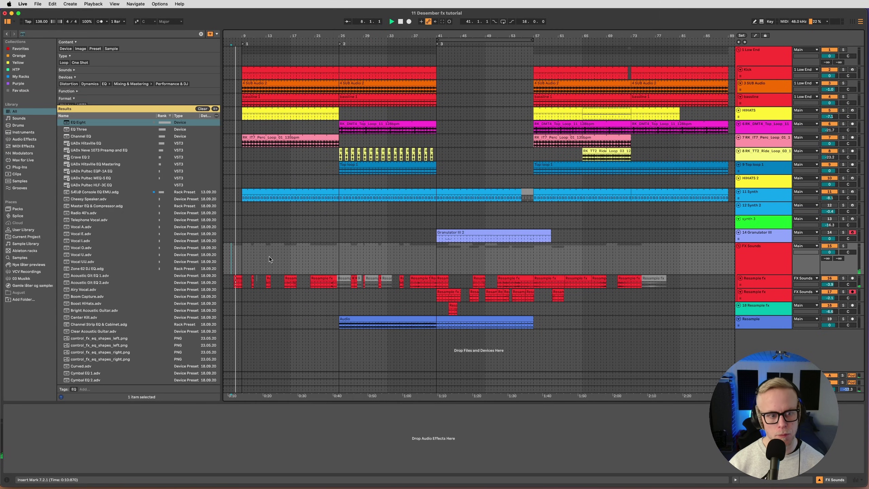
pyautogui.click(753, 251)
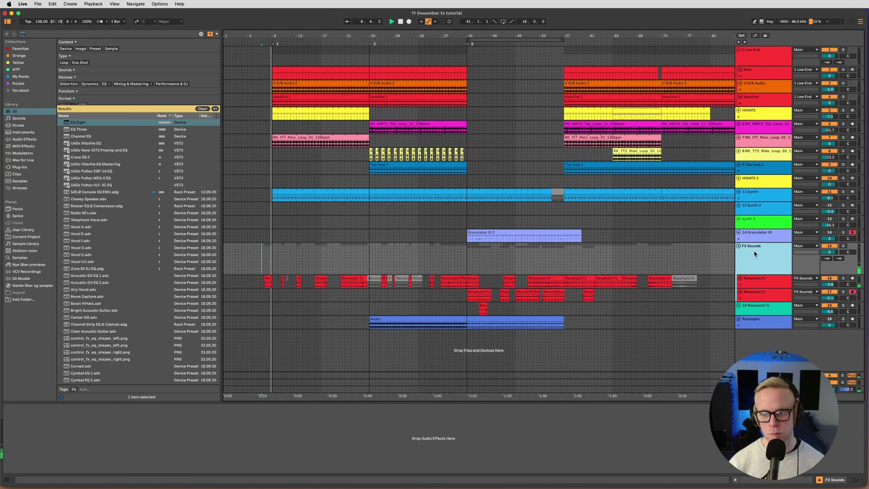
pyautogui.click(759, 283)
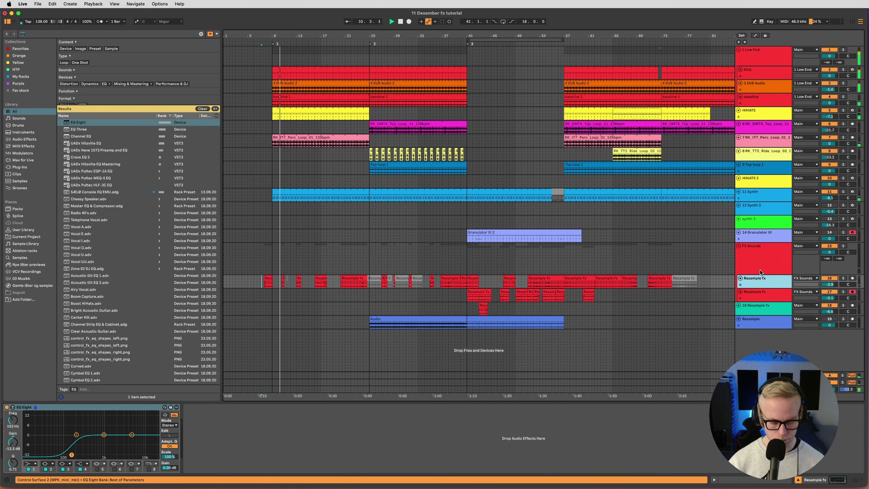
pyautogui.moveTo(760, 275); pyautogui.dragTo(760, 262)
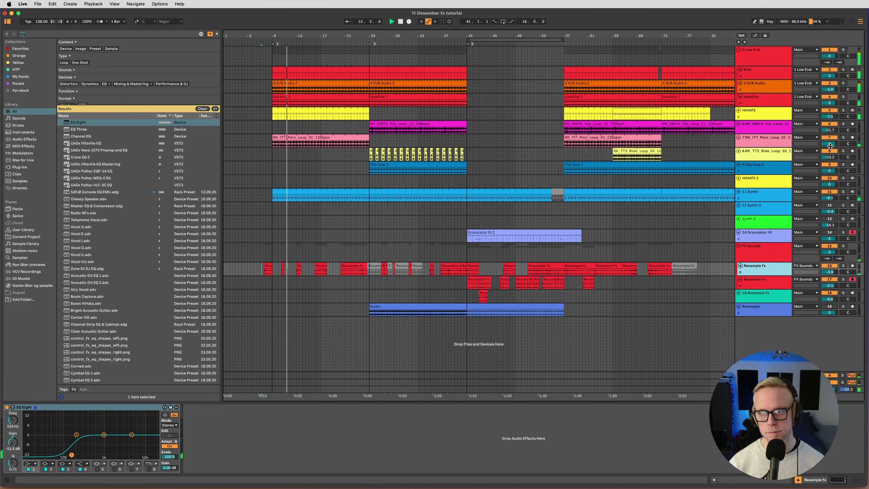
# Lower the RK_ITT Perc Loop 01 track's volume to -9.0 dB and make the HIHATS track taller.
pyautogui.moveTo(830, 146); pyautogui.dragTo(830, 152)
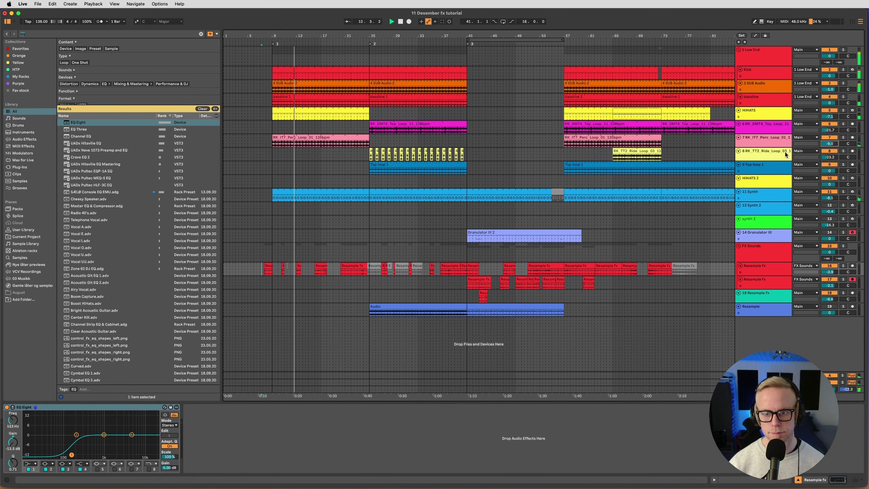
pyautogui.click(762, 113)
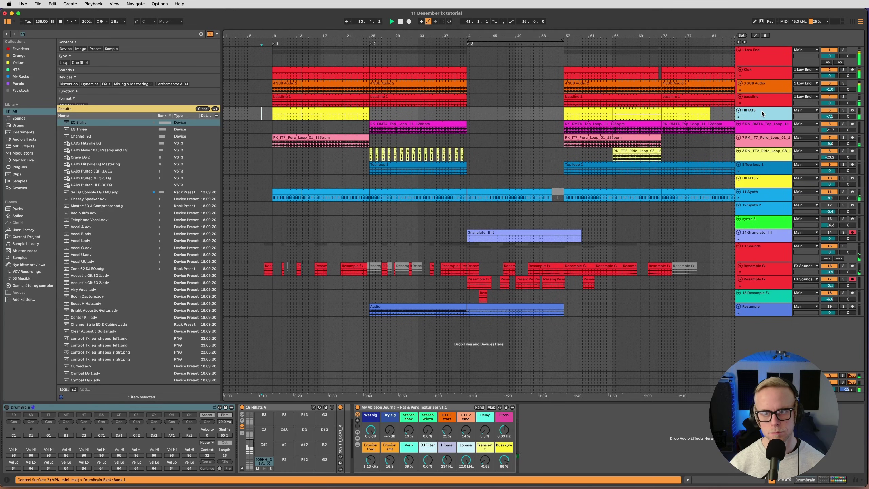
pyautogui.moveTo(763, 120); pyautogui.dragTo(762, 132)
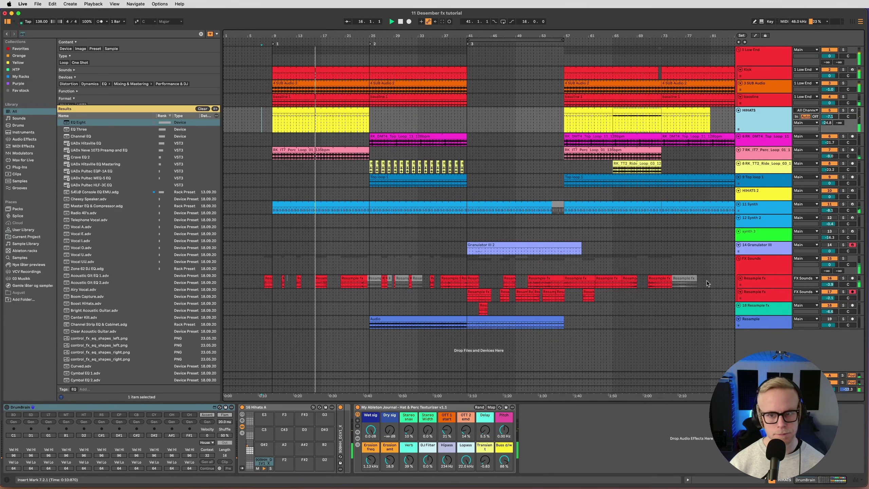
# Listen to the first drop up to the break and follow the Resample fx clips at a closer view of the timeline.
pyautogui.click(755, 283)
pyautogui.click(758, 270)
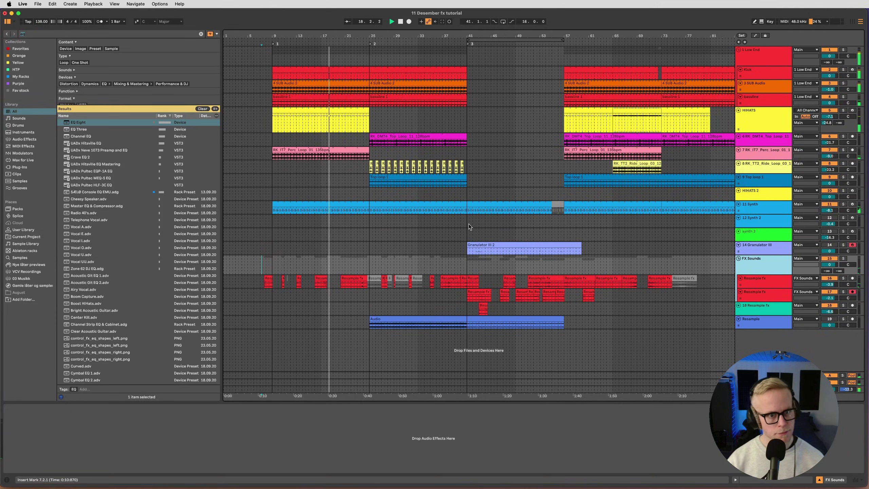
pyautogui.click(368, 259)
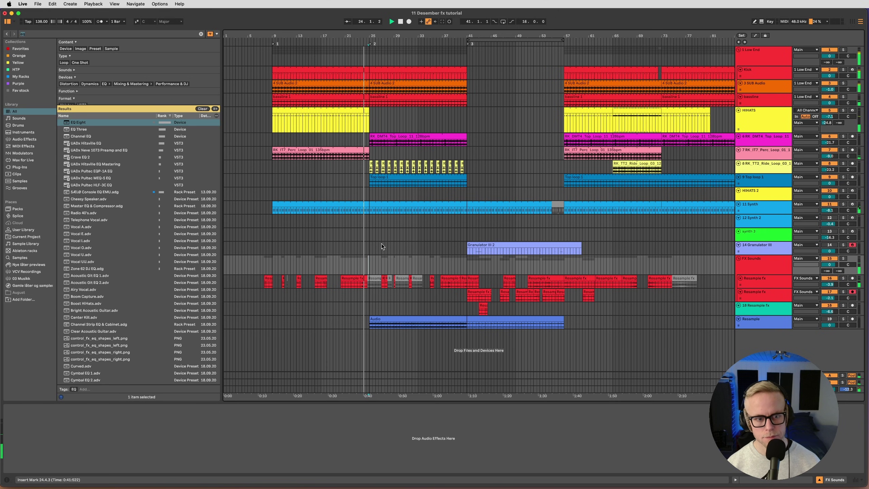
pyautogui.click(375, 282)
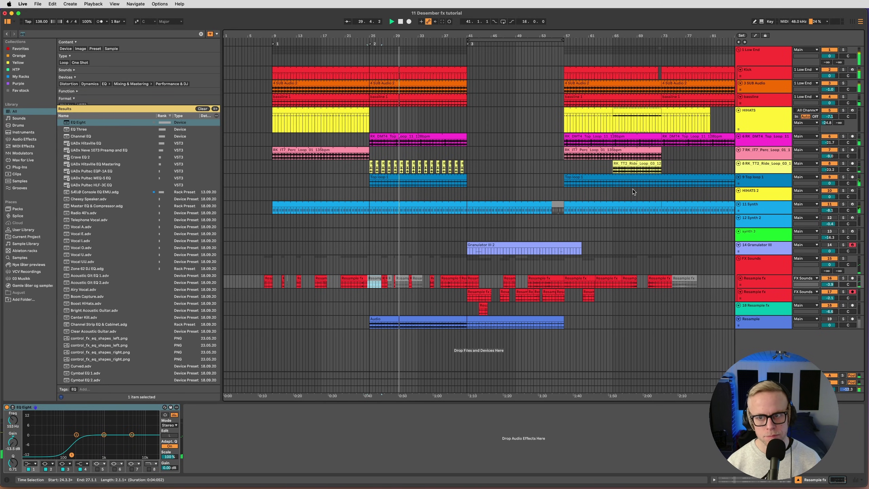
pyautogui.click(633, 167)
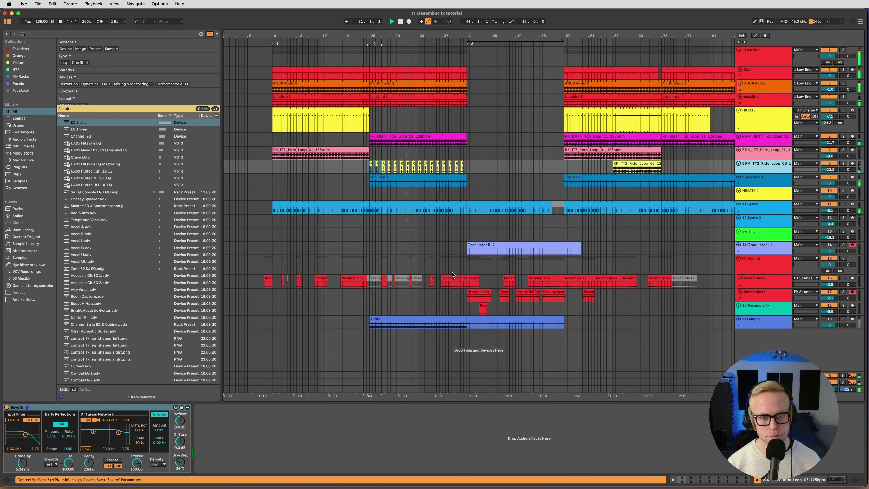
pyautogui.moveTo(409, 34); pyautogui.dragTo(410, 54)
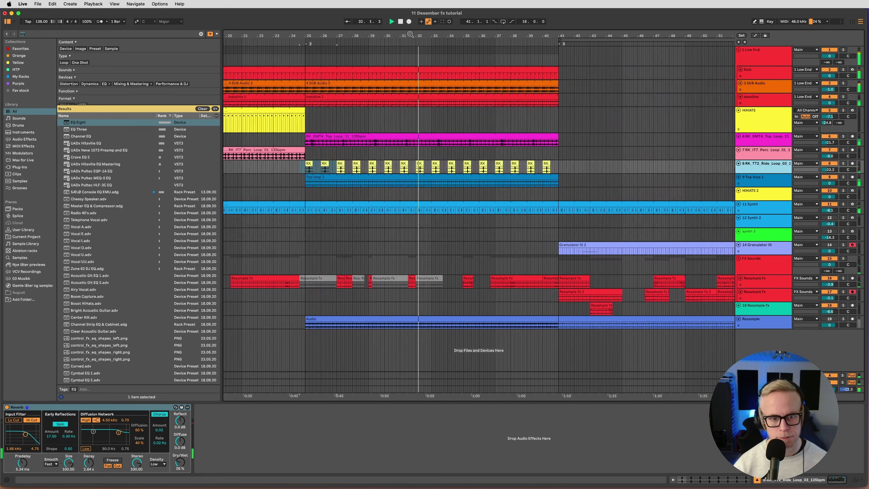
pyautogui.hscroll(5, 534, 252)
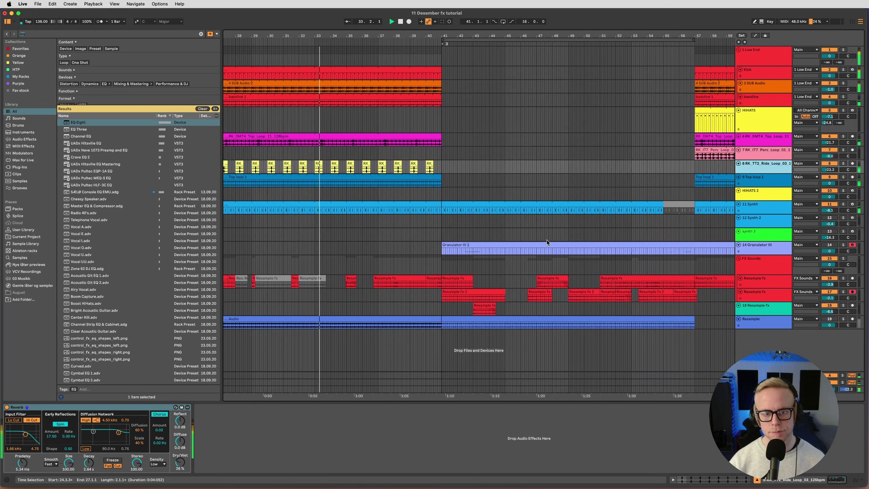
pyautogui.hscroll(5, 464, 252)
pyautogui.hscroll(-1, 465, 252)
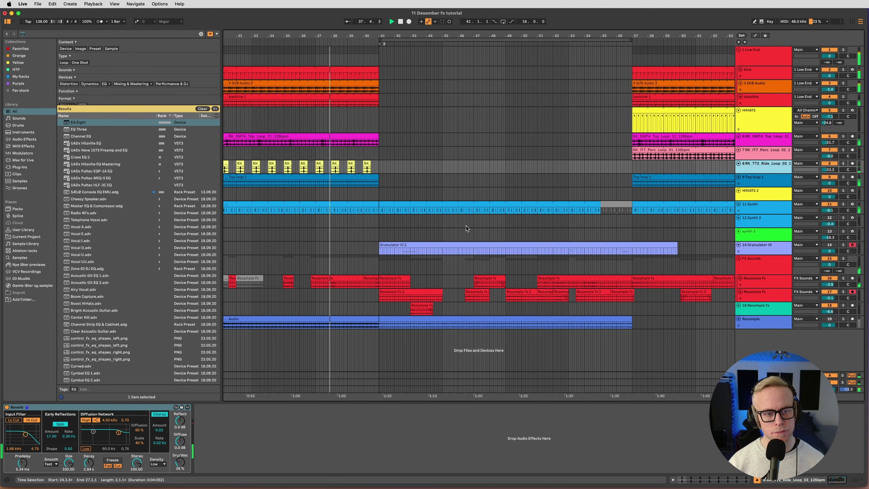
# Increase the height of both Resample fx tracks in the FX Sounds group while the playback continues.
pyautogui.click(374, 279)
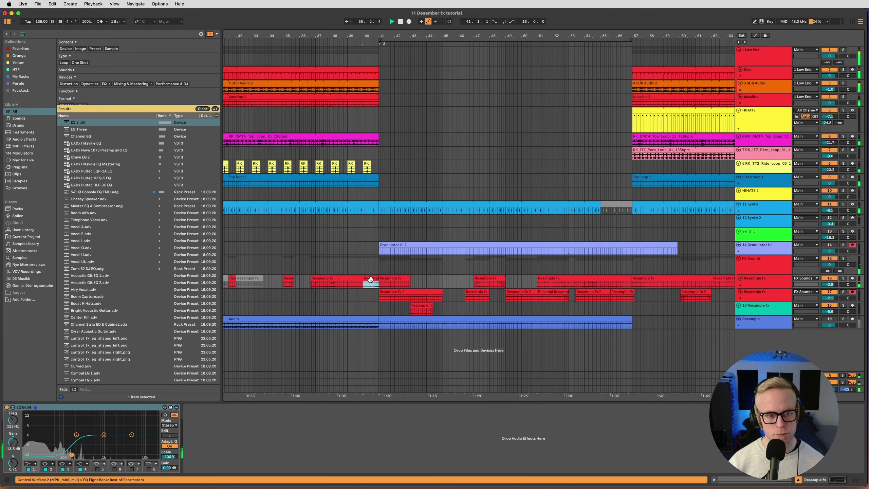
pyautogui.click(769, 263)
pyautogui.moveTo(777, 289); pyautogui.dragTo(777, 327)
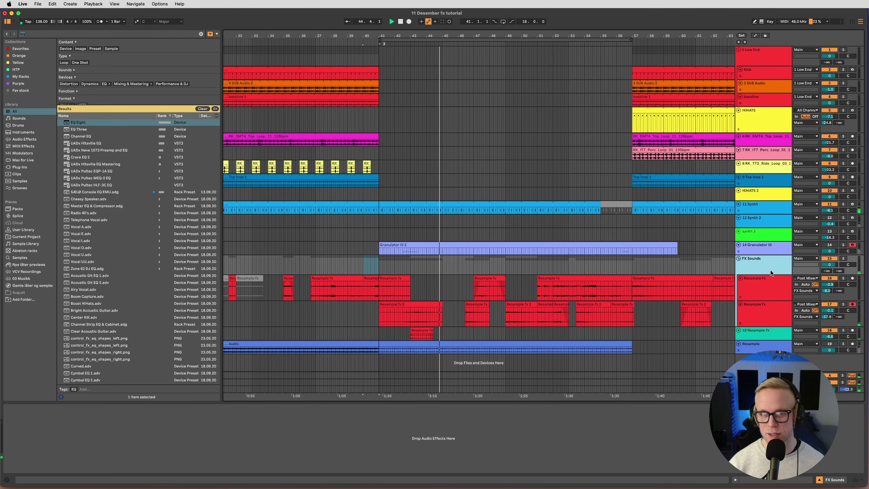
# Mute the FX Sounds group briefly during the break and switch it back on to compare the arrangement with and without effects.
pyautogui.click(773, 288)
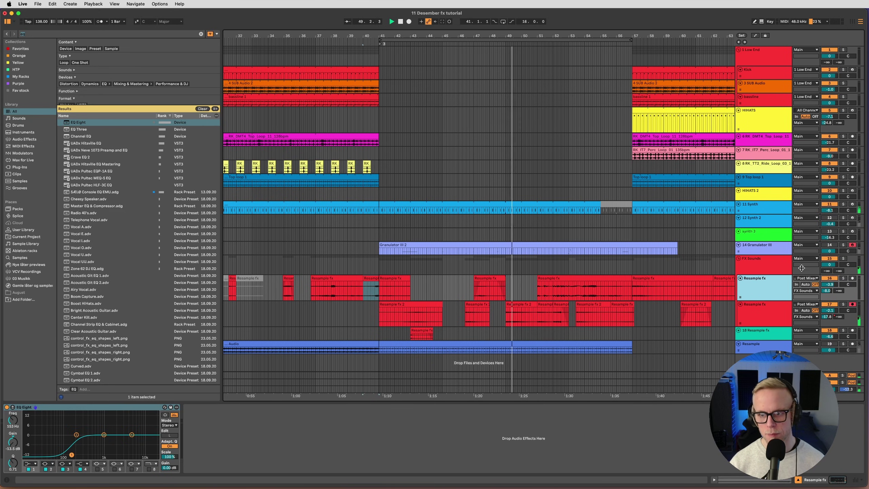
pyautogui.click(831, 259)
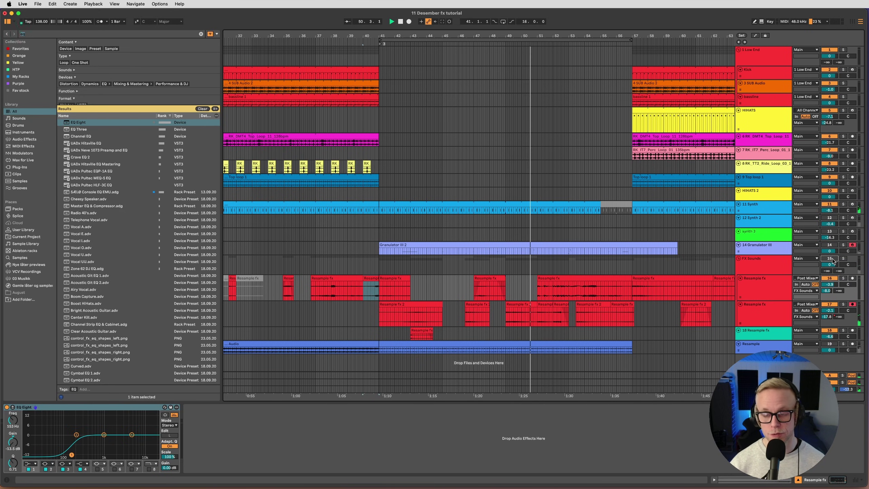
pyautogui.click(831, 259)
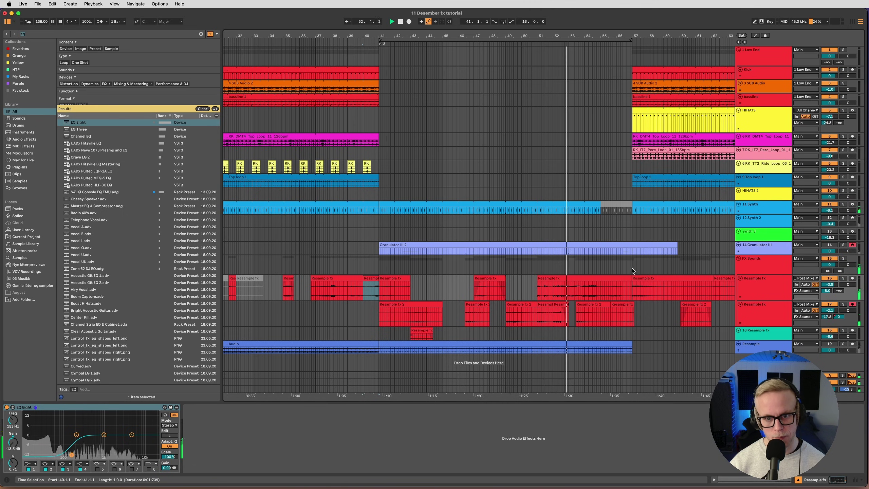
# Shorten the Resample fx clip starting at 51.1.1 to end at 55.3.1 and listen through the transition into the second drop.
pyautogui.click(627, 279)
pyautogui.moveTo(627, 279); pyautogui.dragTo(608, 281)
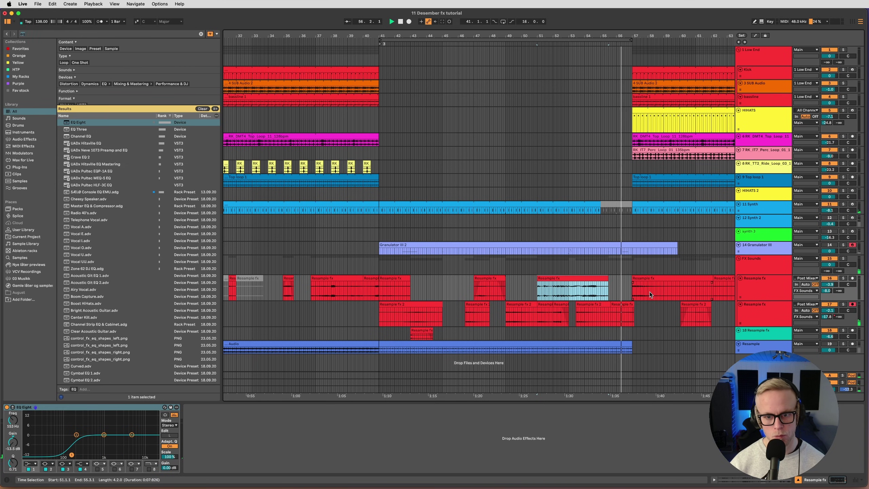
pyautogui.hscroll(3, 616, 284)
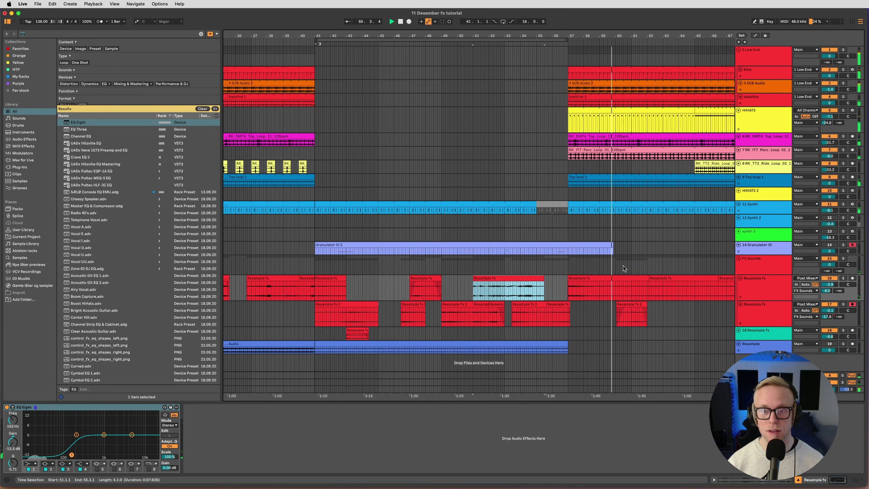
pyautogui.hscroll(3, 624, 263)
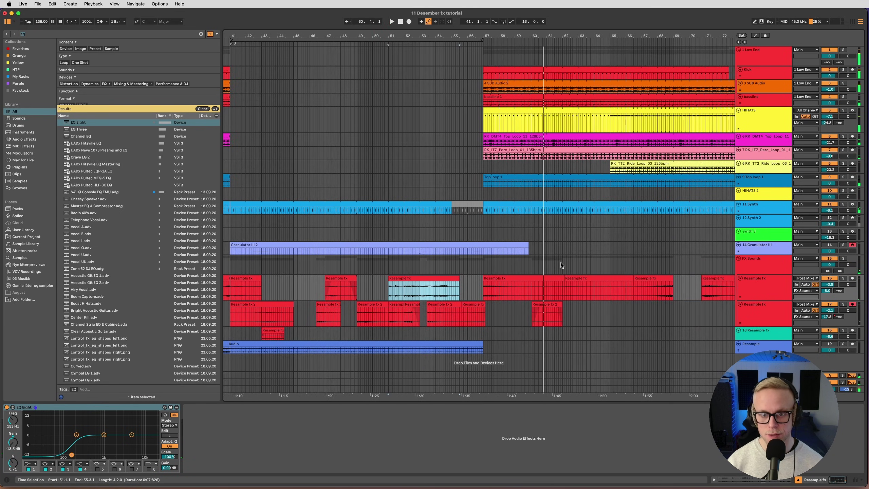
# Place the insert marker on the FX Sounds track at 57.1.1 and show the whole arrangement.
pyautogui.click(561, 262)
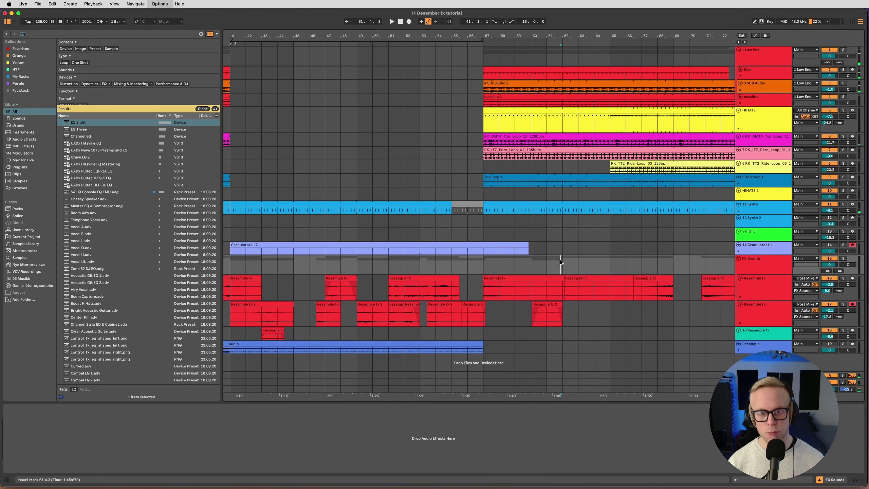
pyautogui.click(483, 266)
pyautogui.moveTo(407, 38); pyautogui.dragTo(499, 35)
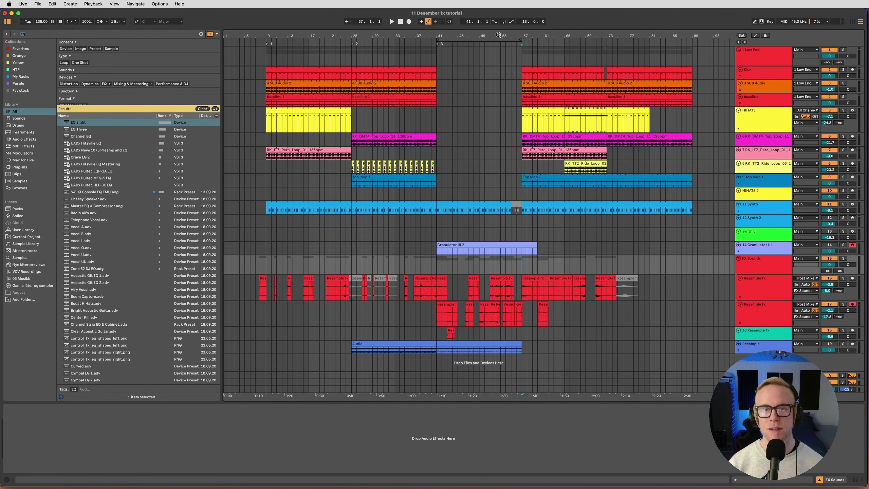